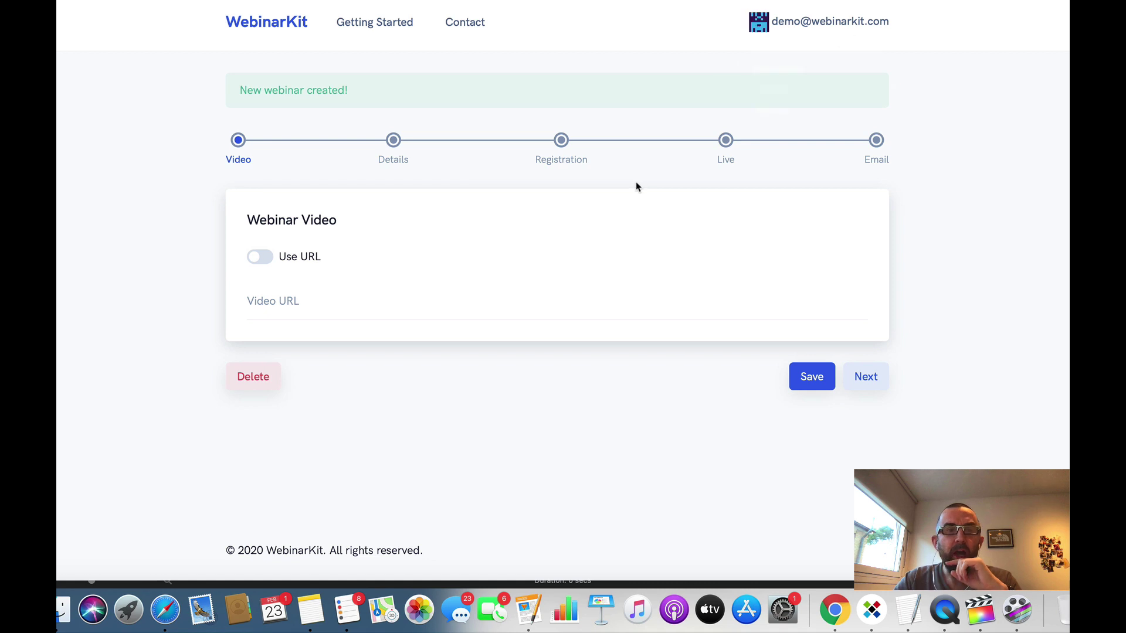
Step: Paste a YouTube link as the video, then switch to uploaded video and pick the first .mp4 file
left_click(275, 314)
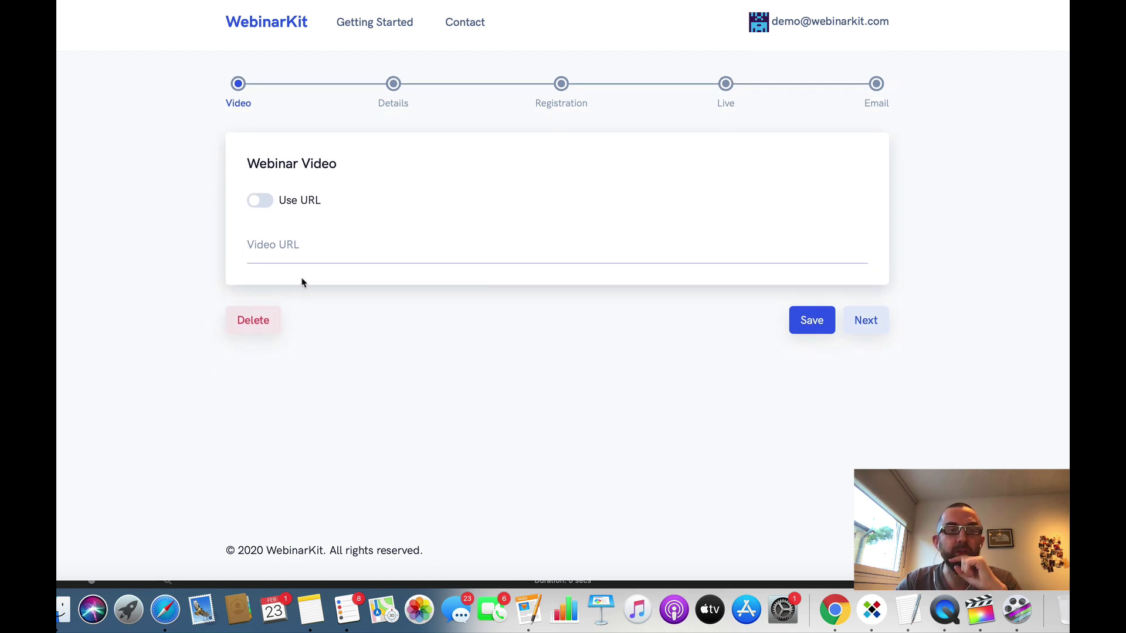
type("https://youtu.be/6N89LCBu8I0")
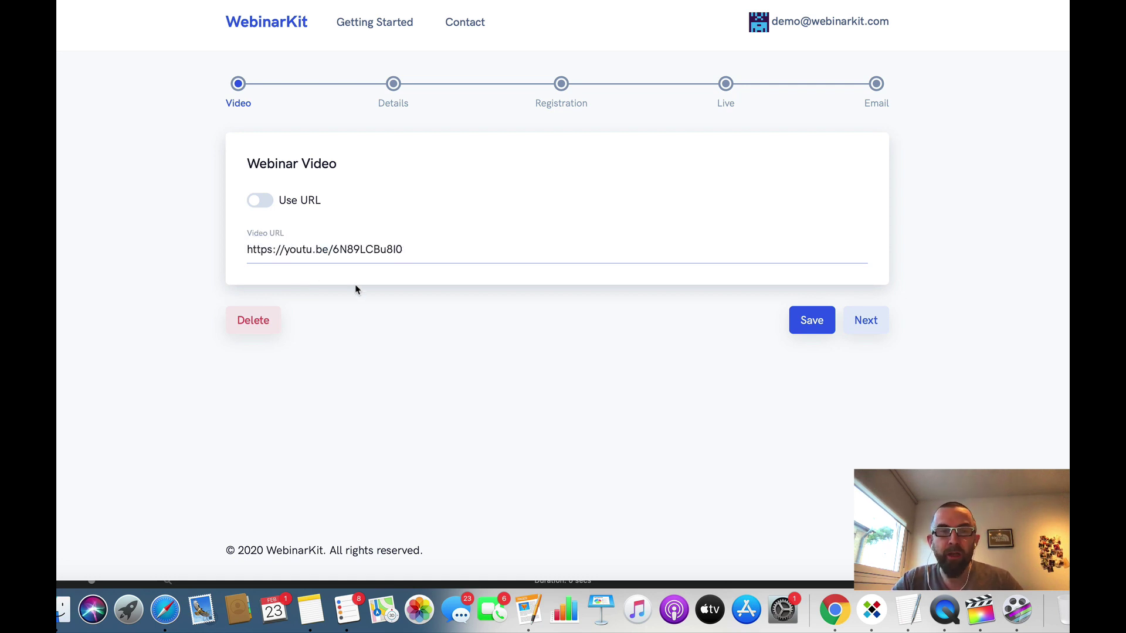
left_click(252, 203)
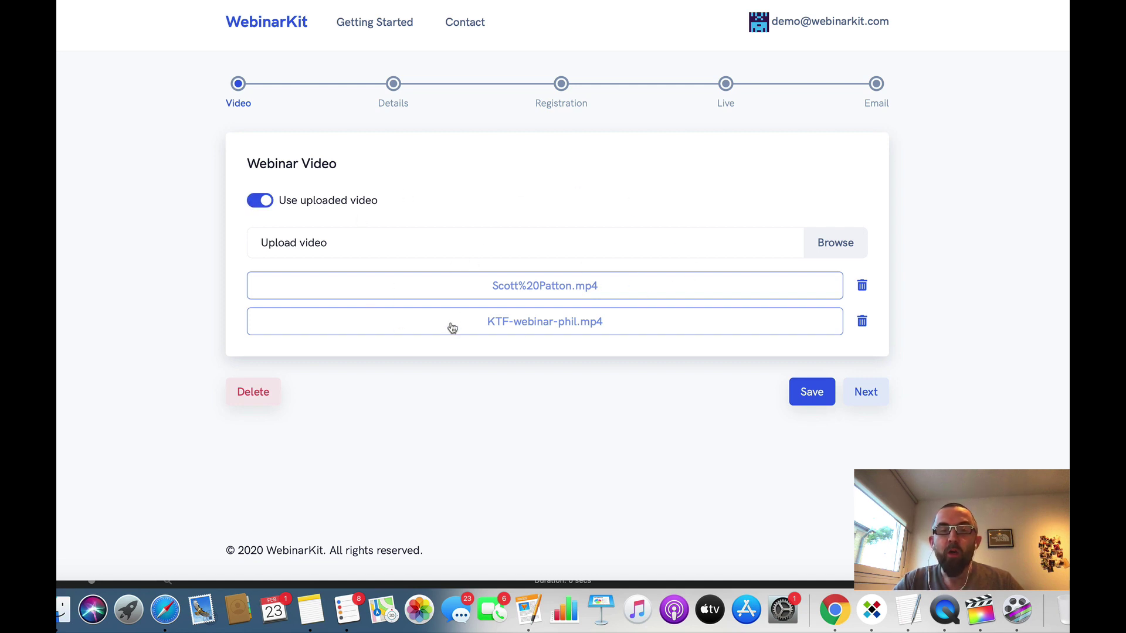
left_click(494, 292)
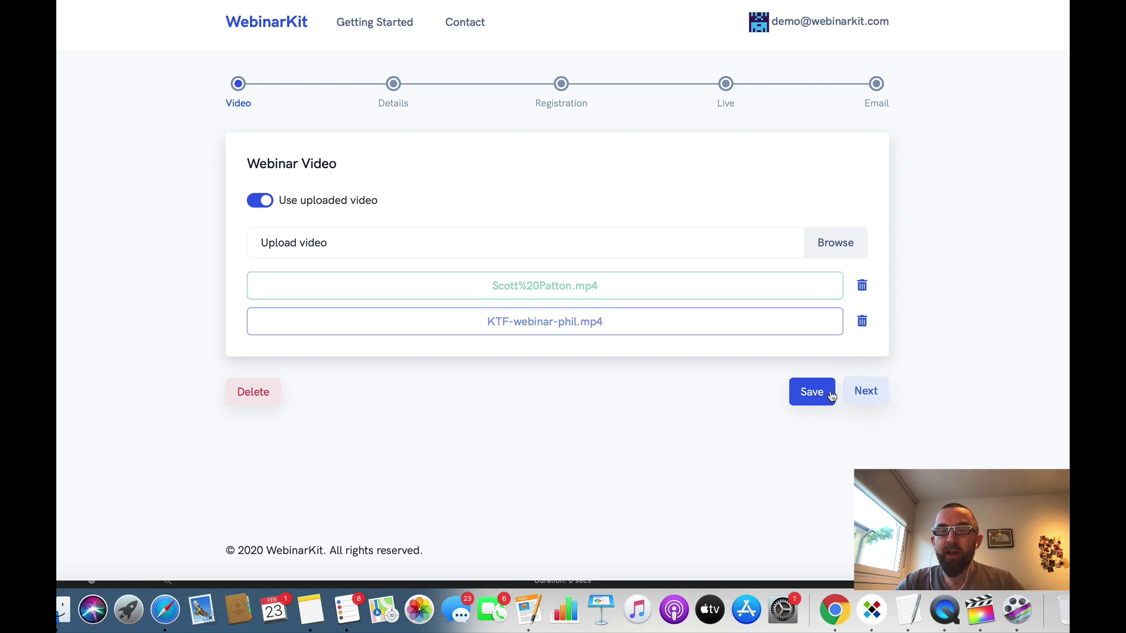
Step: Continue to Details, make the webinar active, and enter its name and matching title
left_click(872, 390)
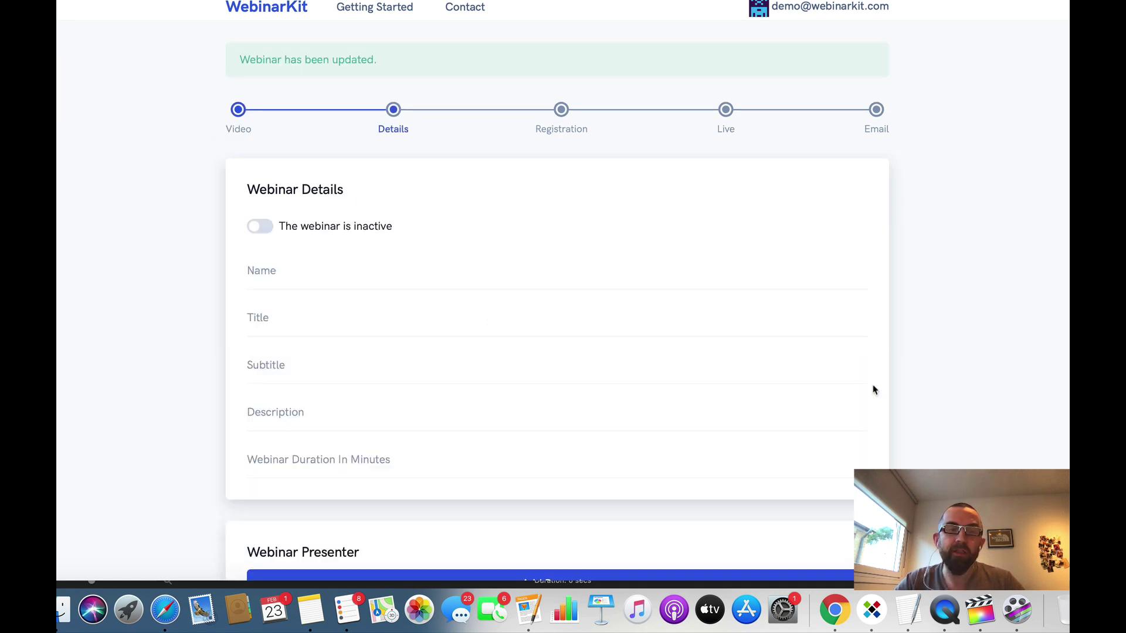
left_click(262, 227)
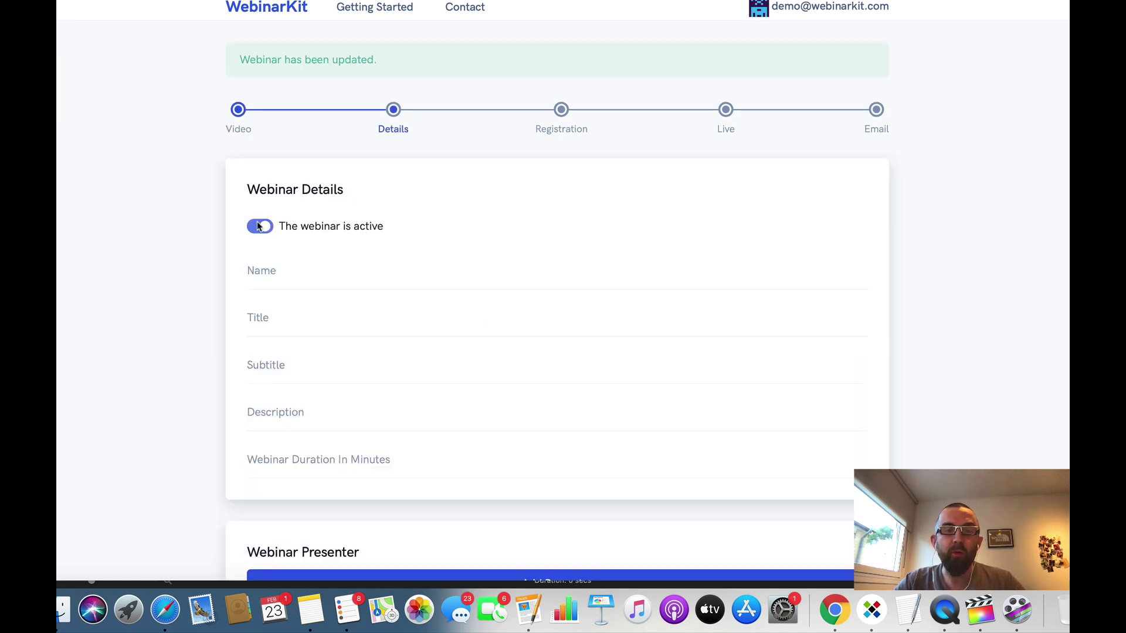
left_click(295, 279)
type("Richard and ")
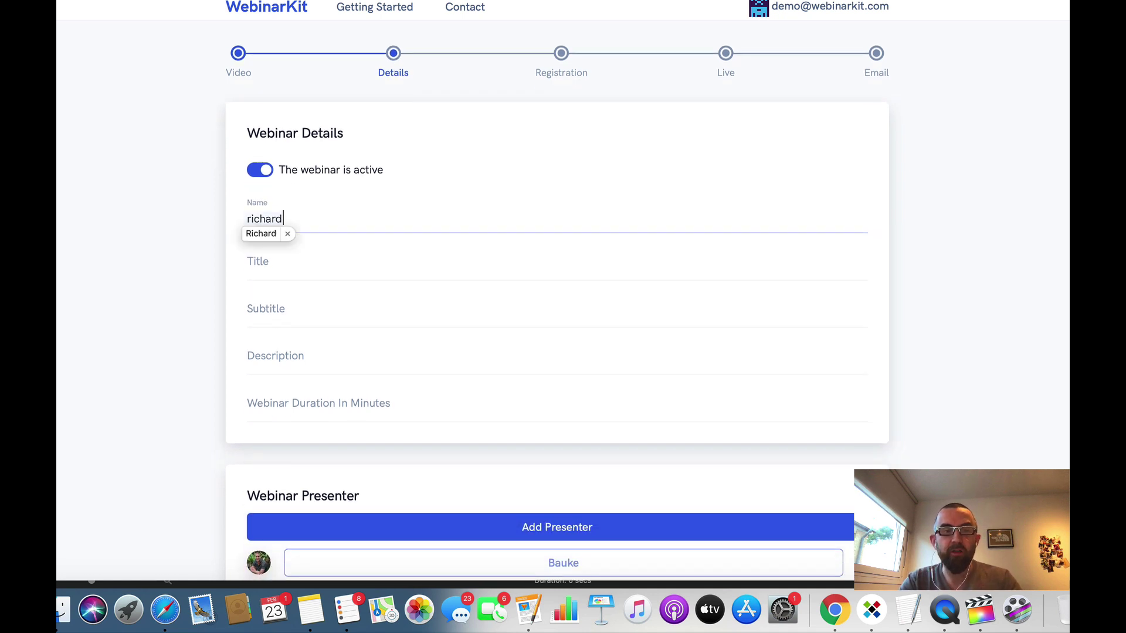
type("scott")
key("Tab")
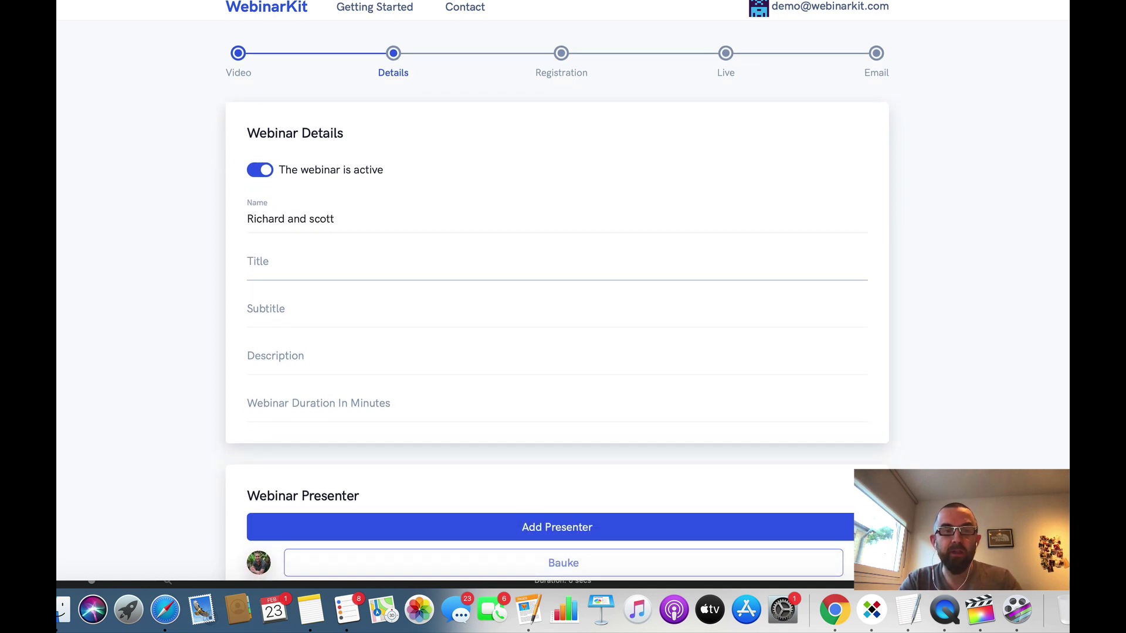
type("Richard and scot")
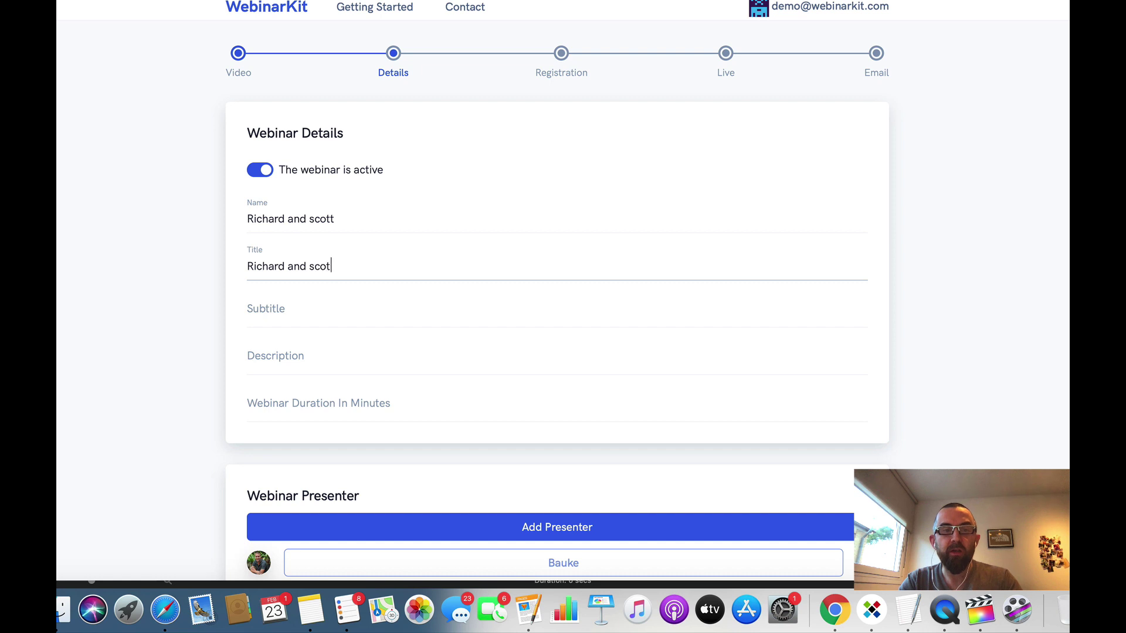
type("t")
Step: Fill the subtitle 'learn about', a placeholder description, and a duration of 100 minutes
key("Tab")
type("learn a")
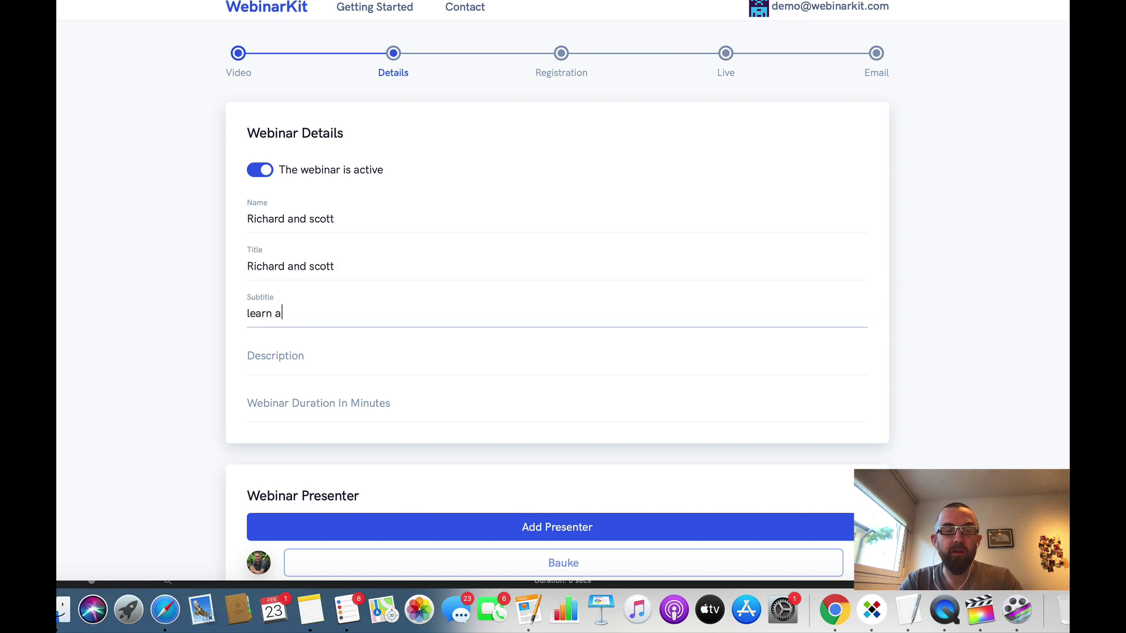
type("bout ...")
key("Tab")
type("akljsfjklasdfjkl")
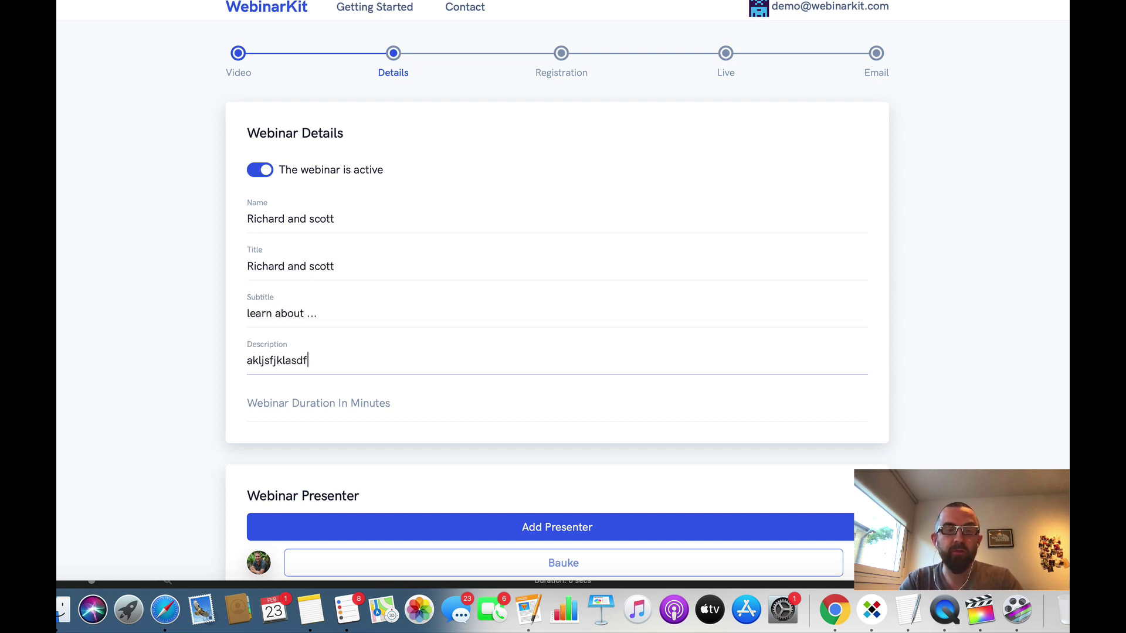
key("Tab")
type("100")
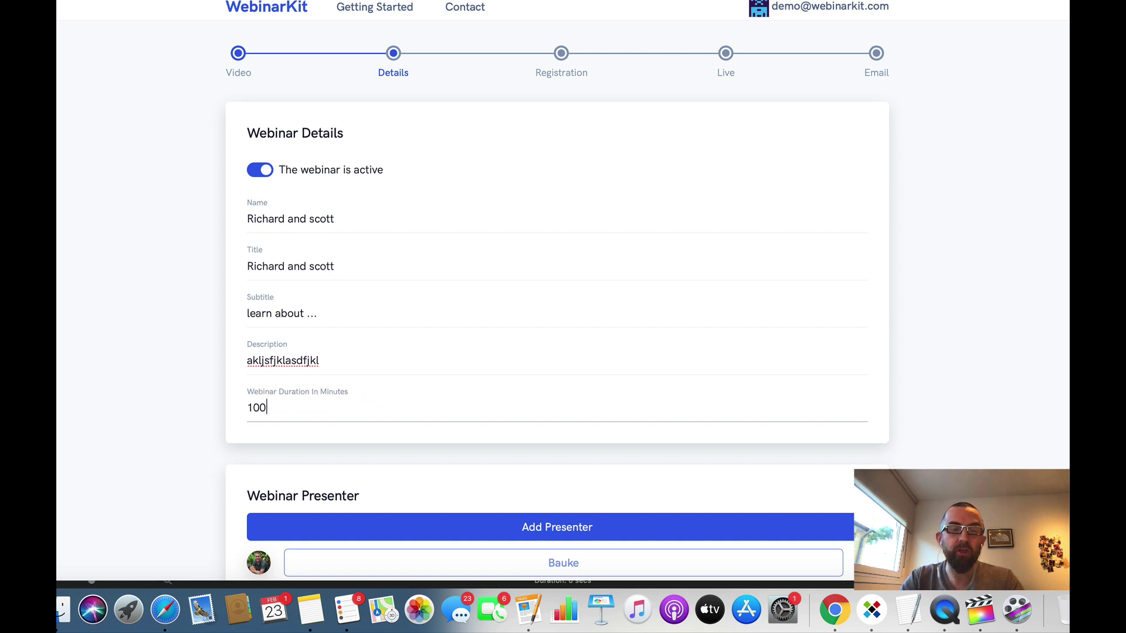
scroll(499, 345, "down", 3)
Step: Add a one-off session On 2020-02-23 at 12:00 PM EST to the schedule
scroll(556, 293, "down", 3)
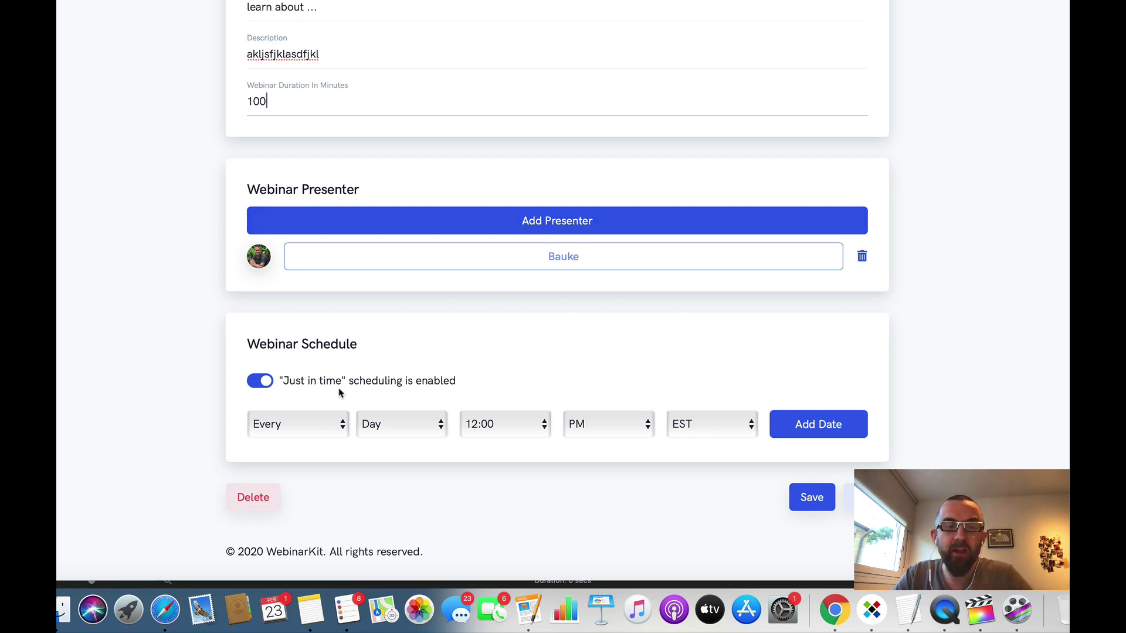
left_click(316, 428)
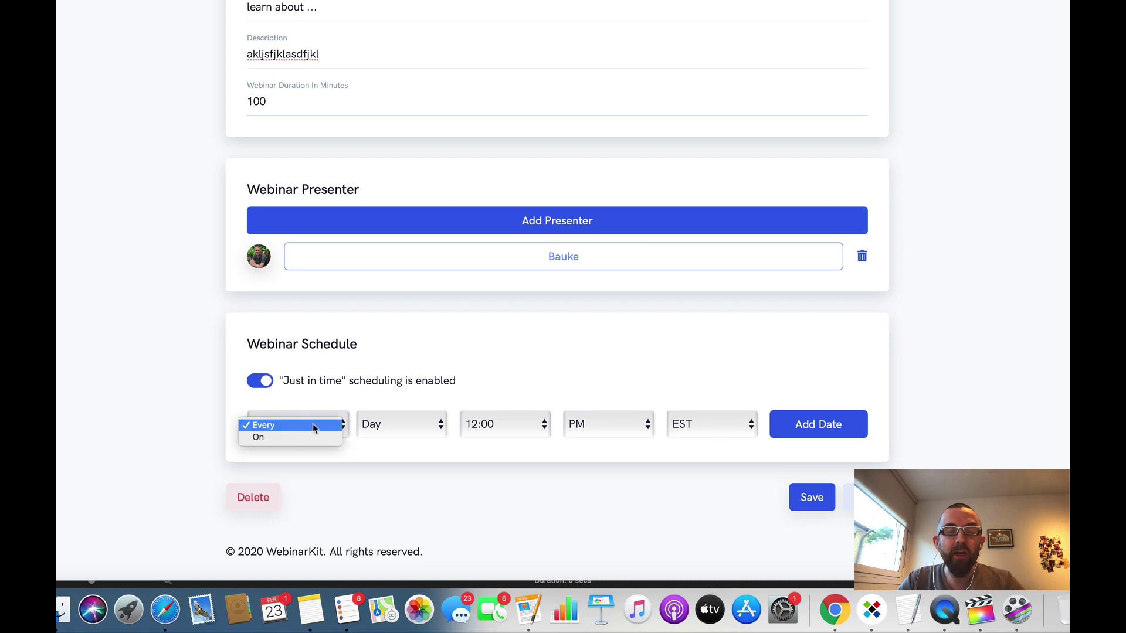
left_click(311, 440)
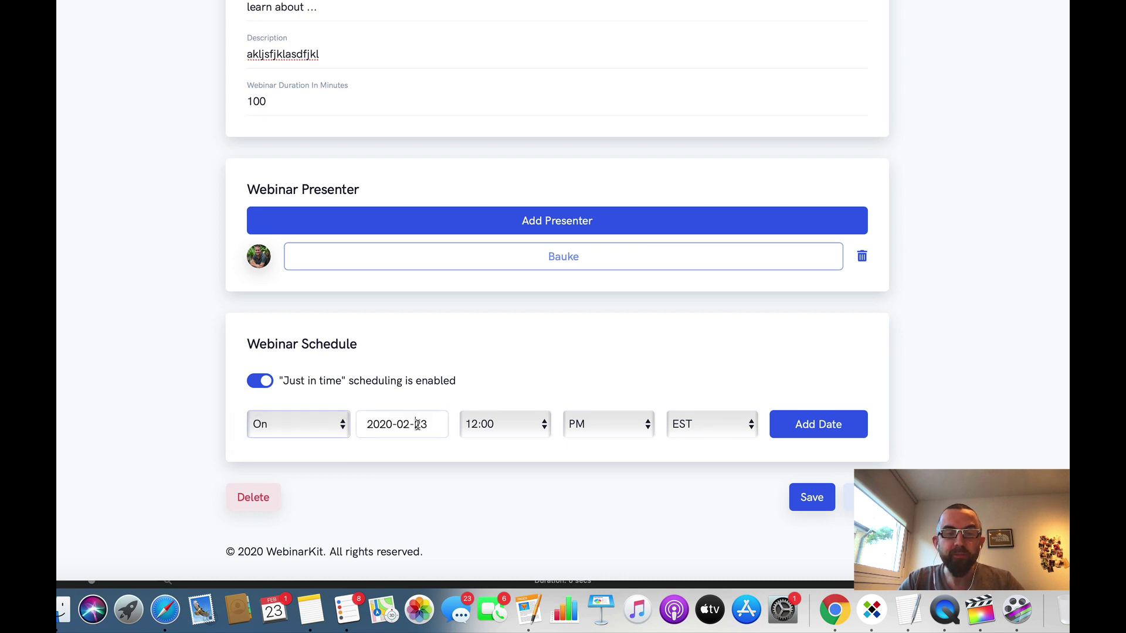
left_click(422, 424)
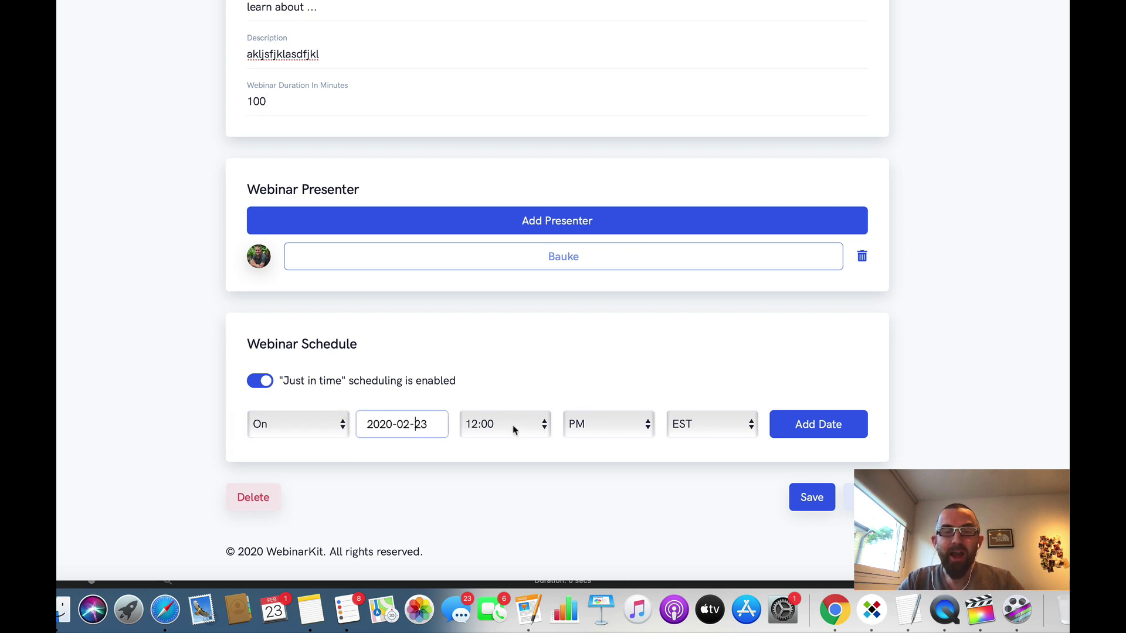
left_click(829, 424)
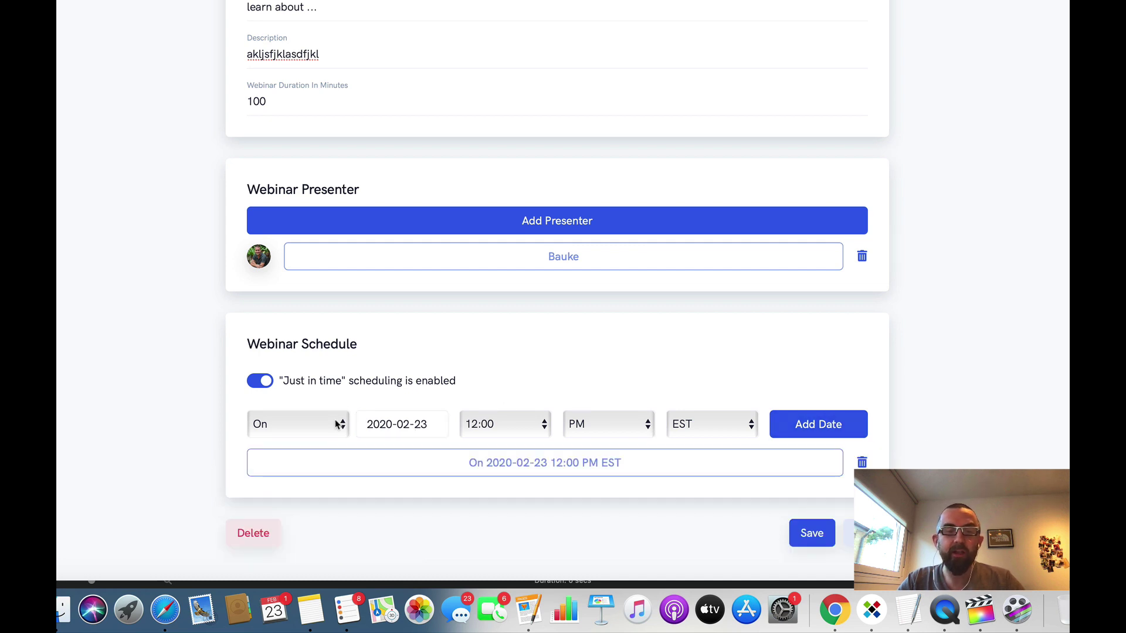
Step: Add a recurring Every Wednesday 12:00 PM EST session and save the details
left_click(334, 426)
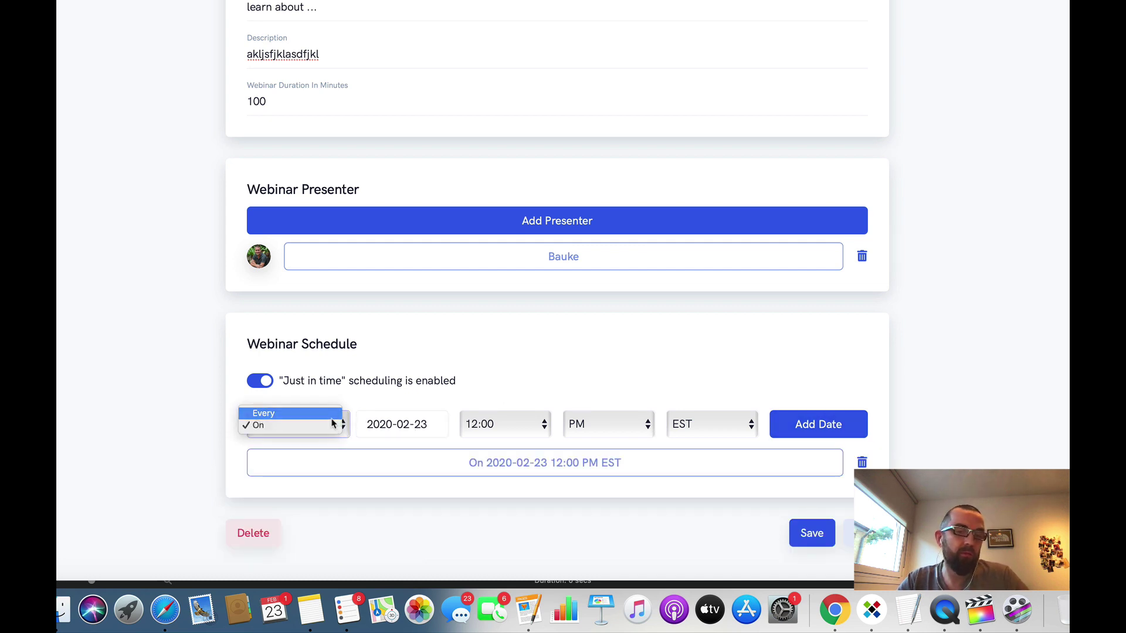
left_click(332, 418)
left_click(428, 426)
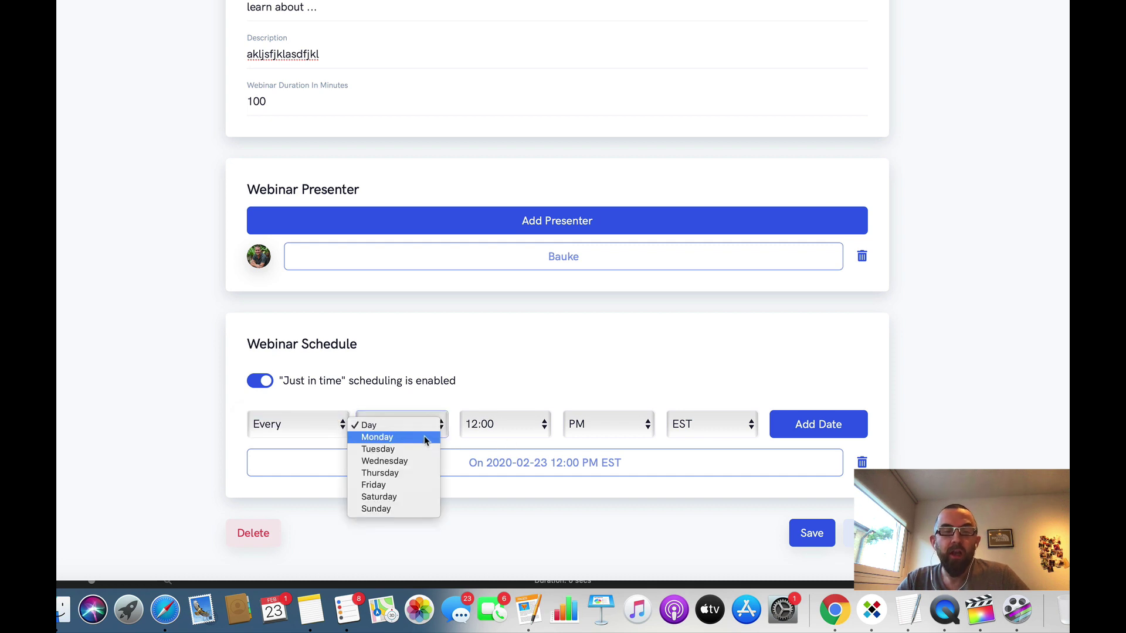
left_click(421, 460)
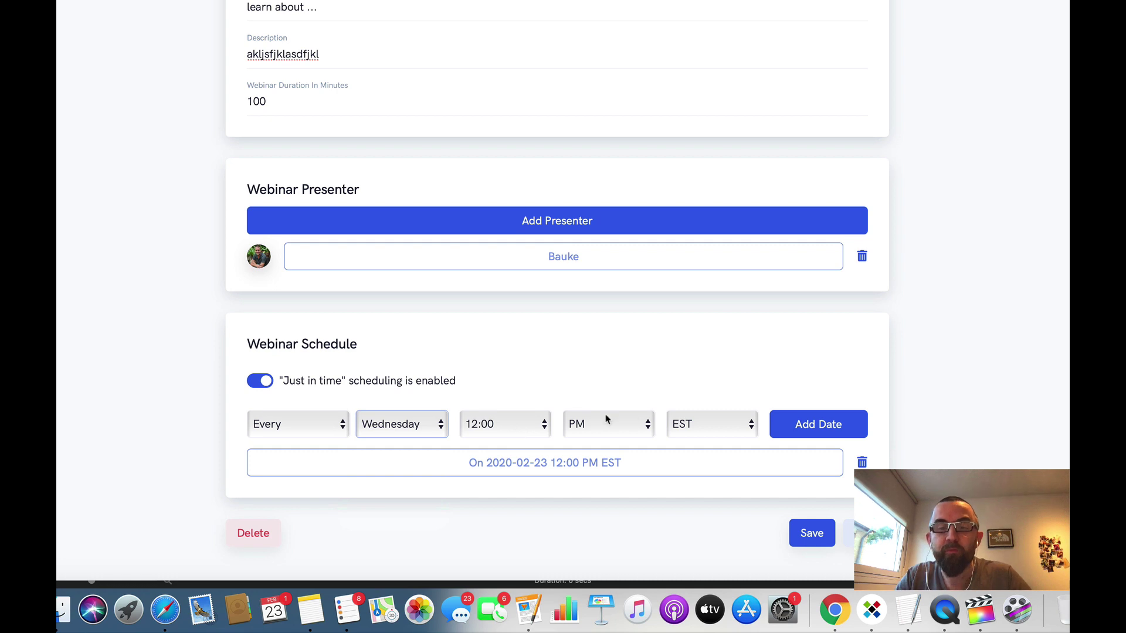
left_click(819, 434)
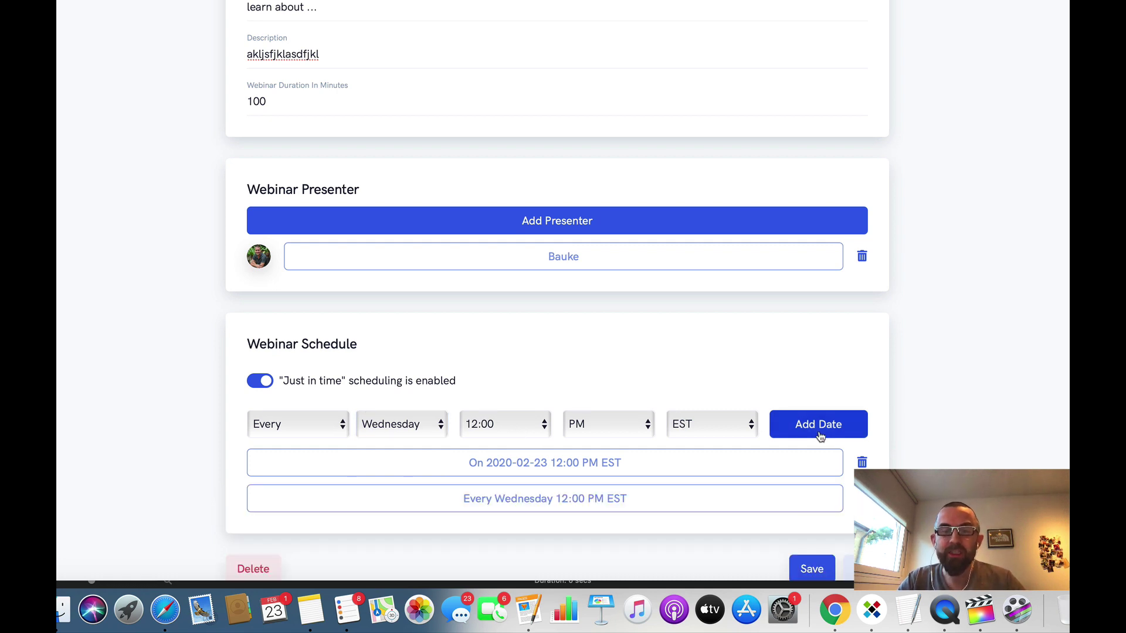
scroll(791, 514, "down", 2)
left_click(791, 514)
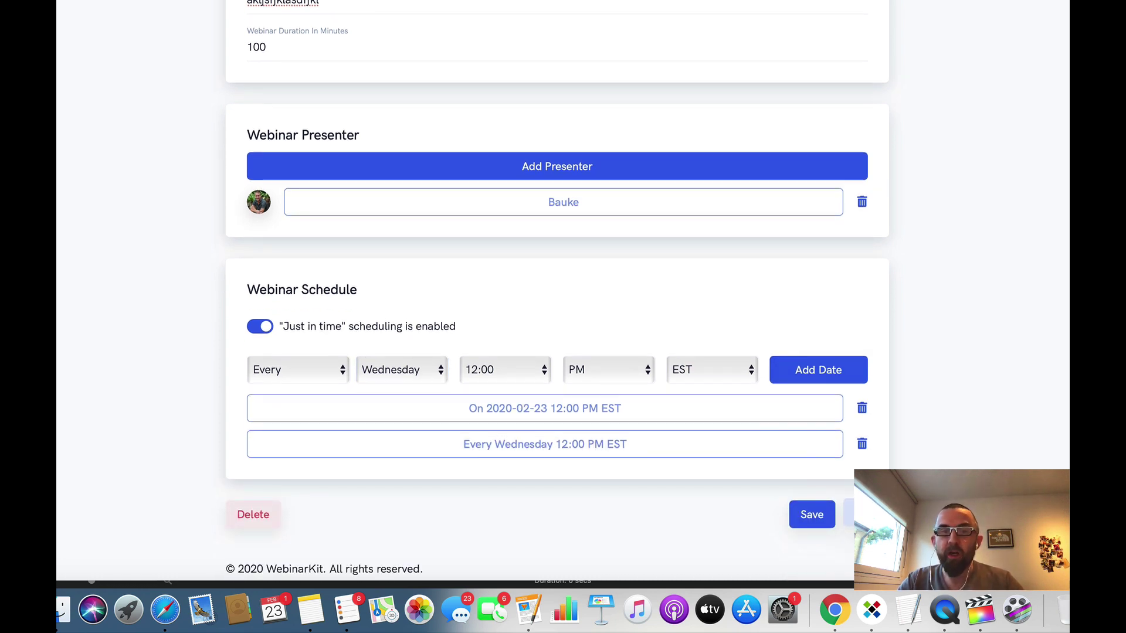
scroll(616, 316, "down", 2)
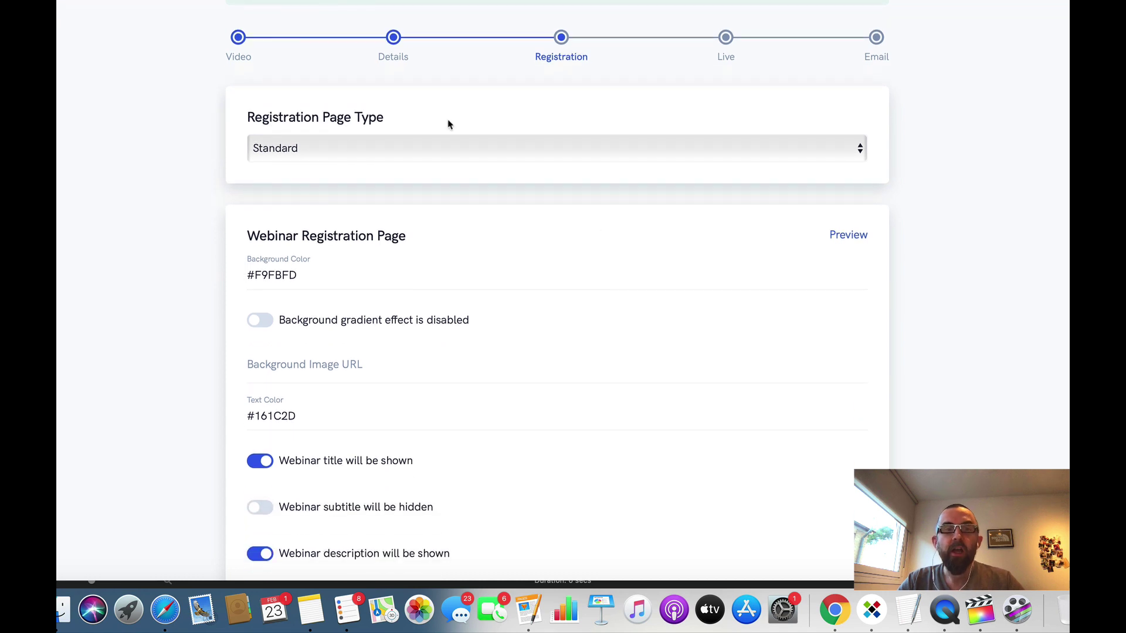
scroll(499, 179, "down", 7)
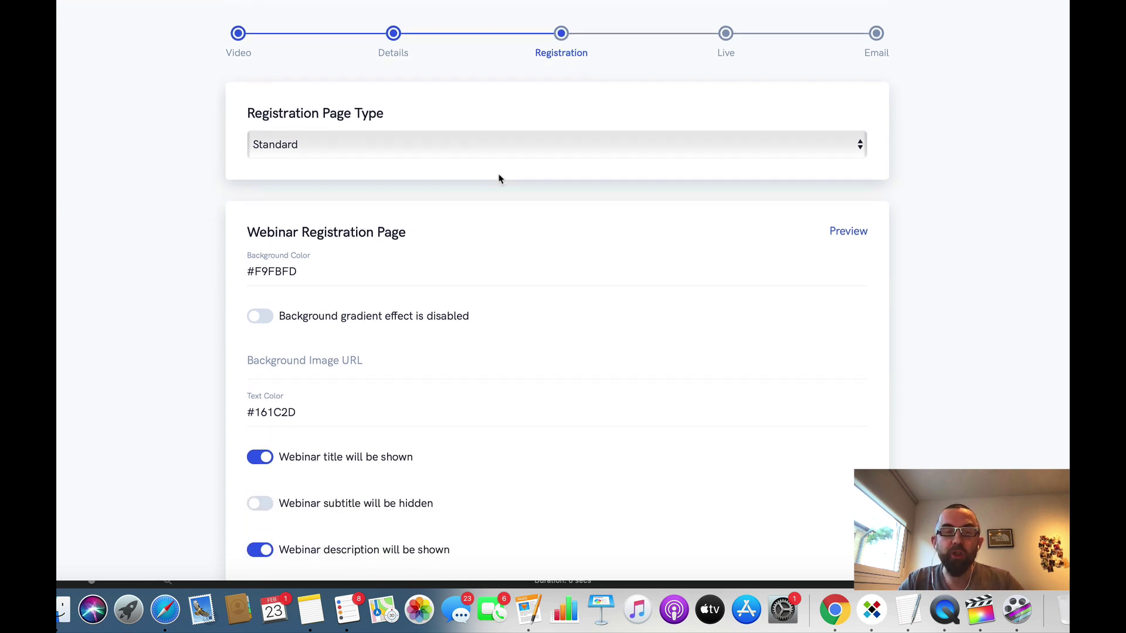
scroll(437, 281, "down", 2)
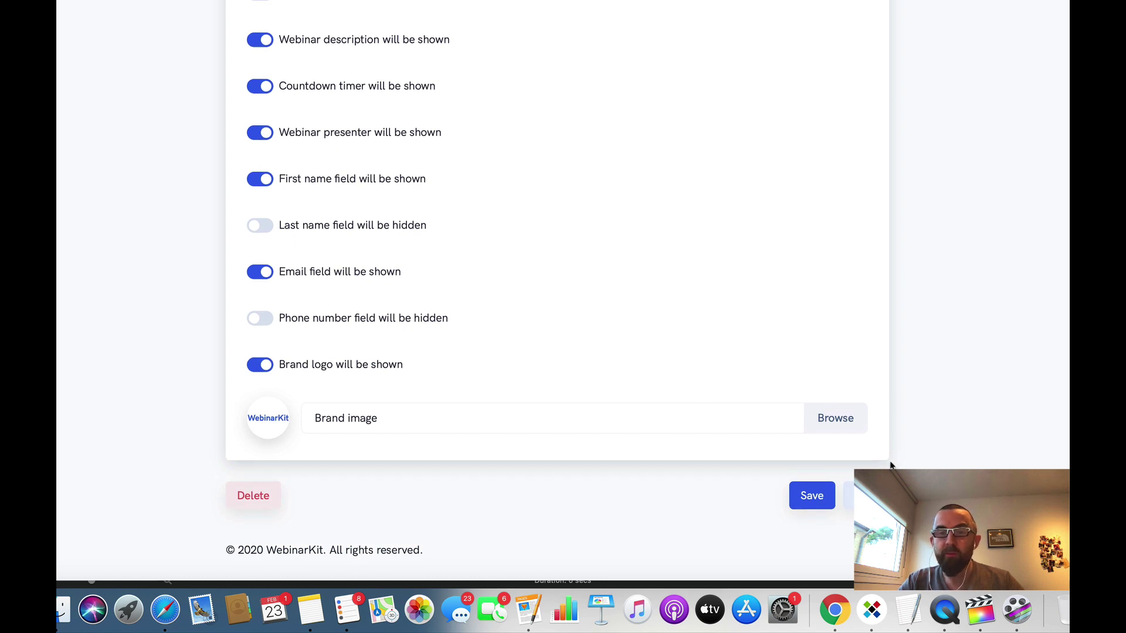
left_click(833, 419)
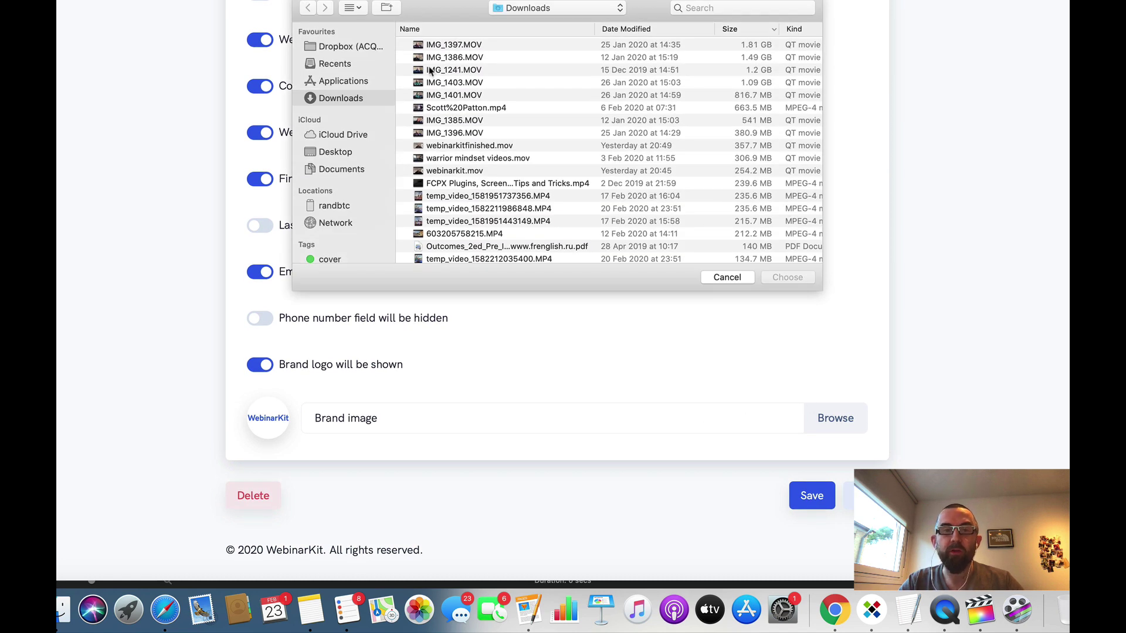
scroll(520, 170, "down", 1)
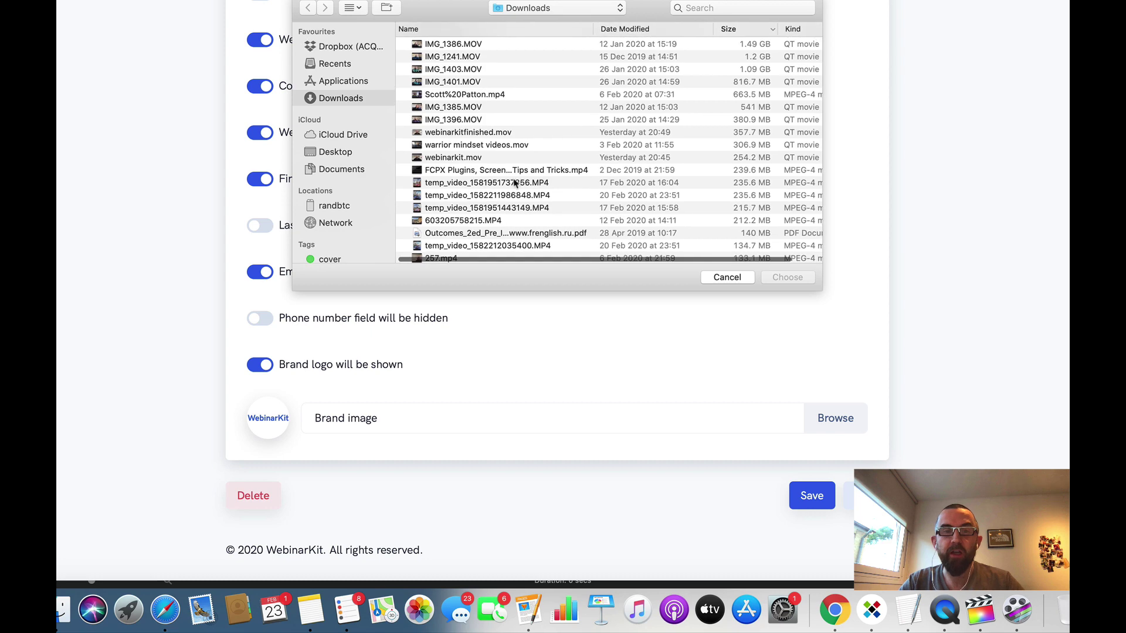
left_click(486, 221)
scroll(486, 224, "down", 3)
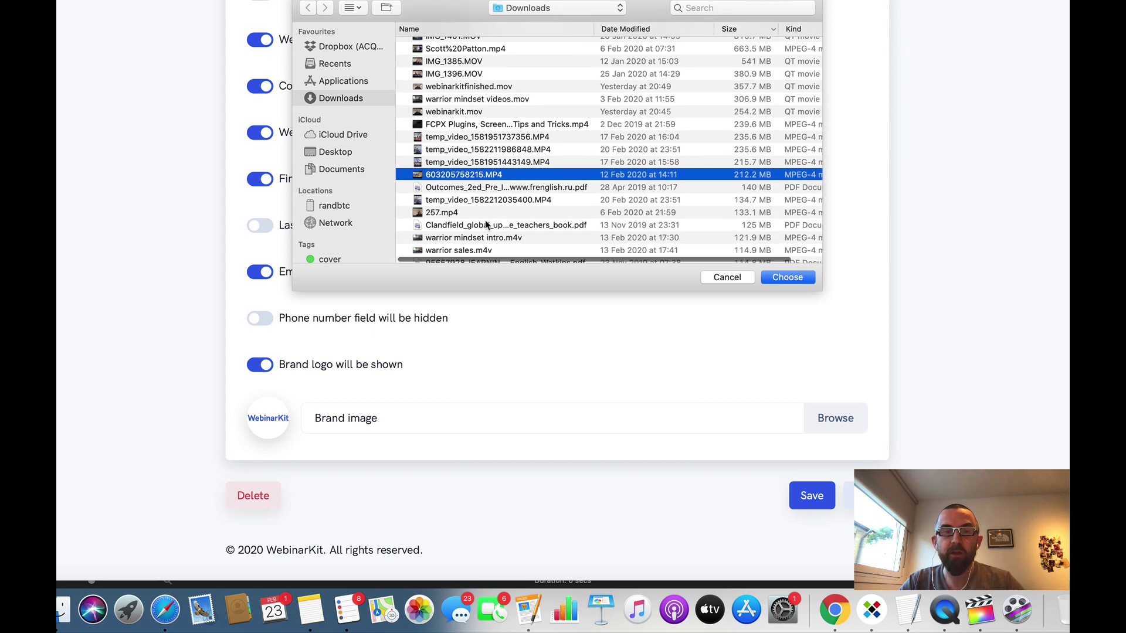
scroll(486, 224, "down", 3)
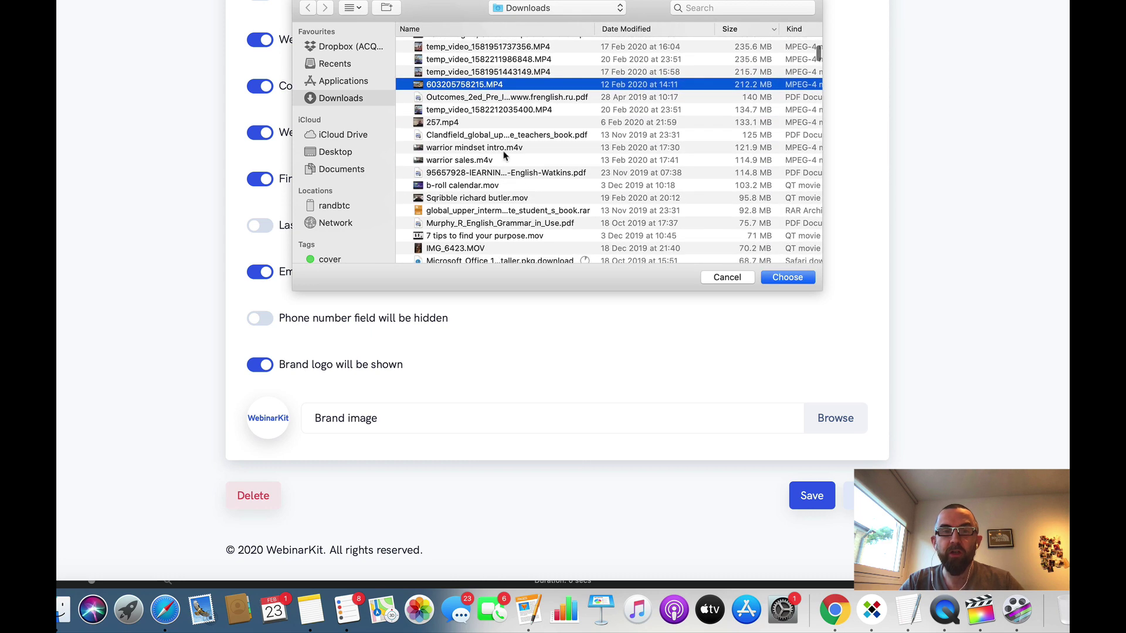
scroll(563, 200, "down", 6)
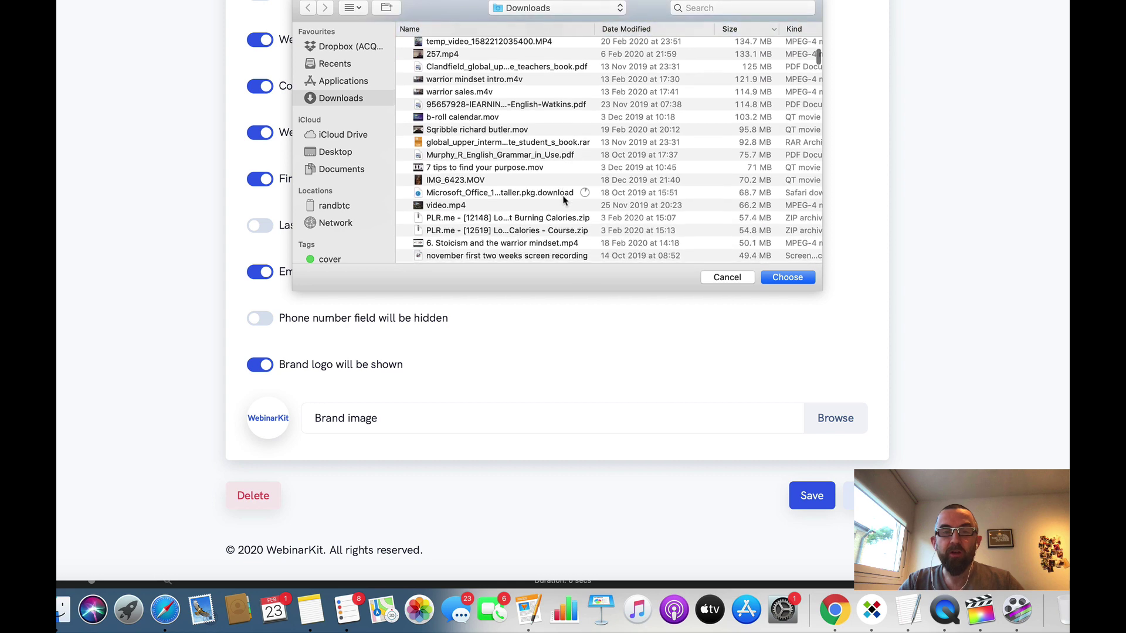
scroll(563, 200, "down", 4)
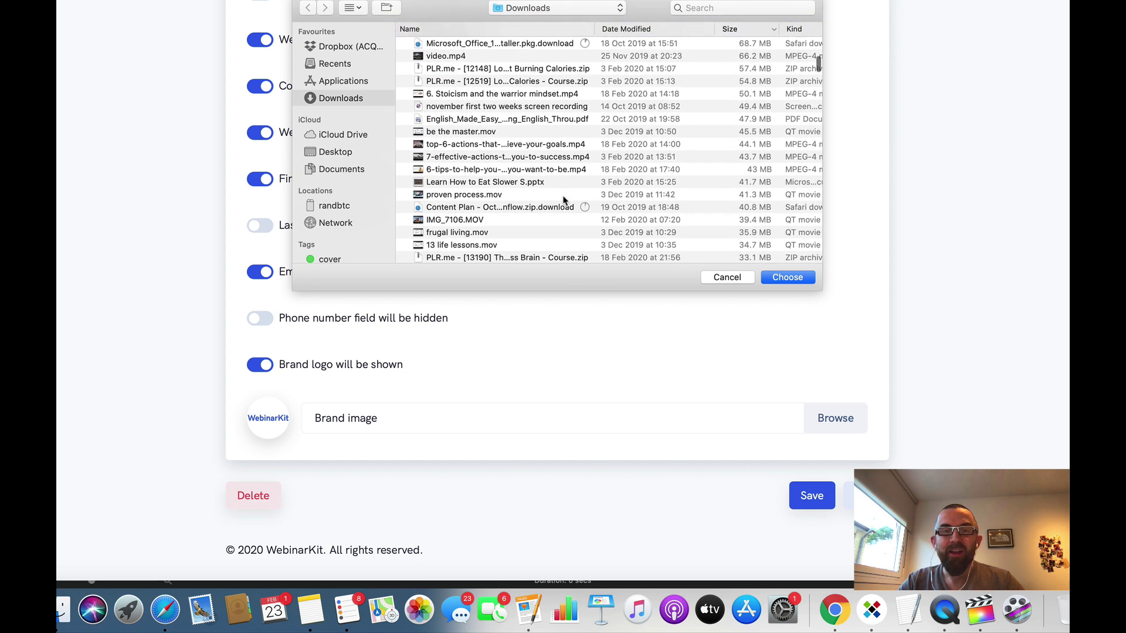
scroll(562, 200, "down", 6)
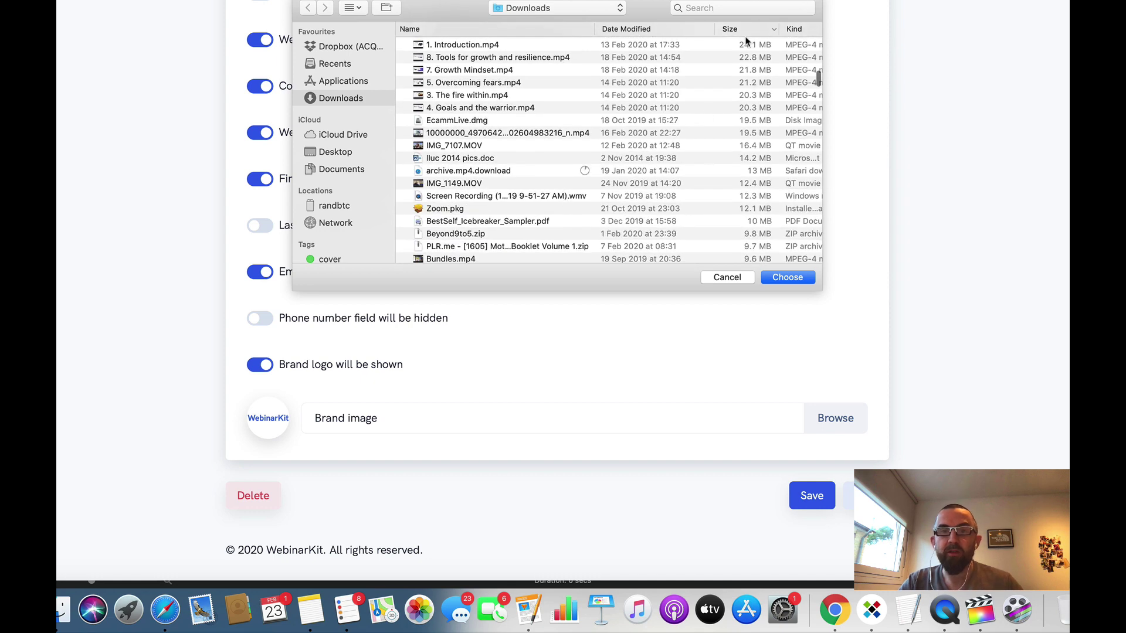
left_click(794, 29)
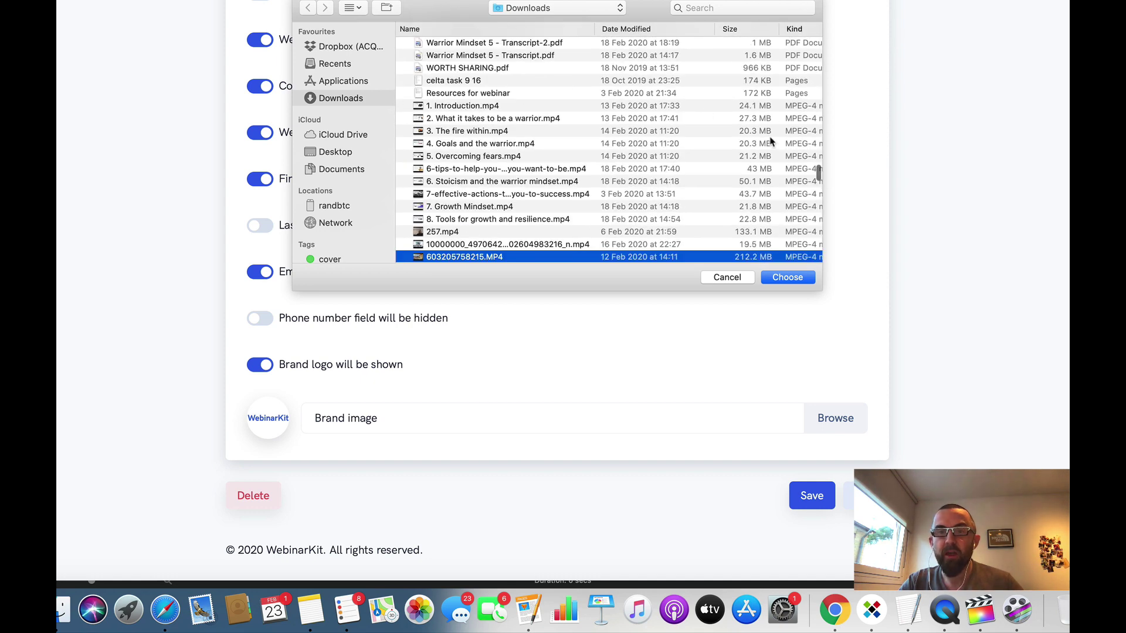
scroll(772, 141, "down", 15)
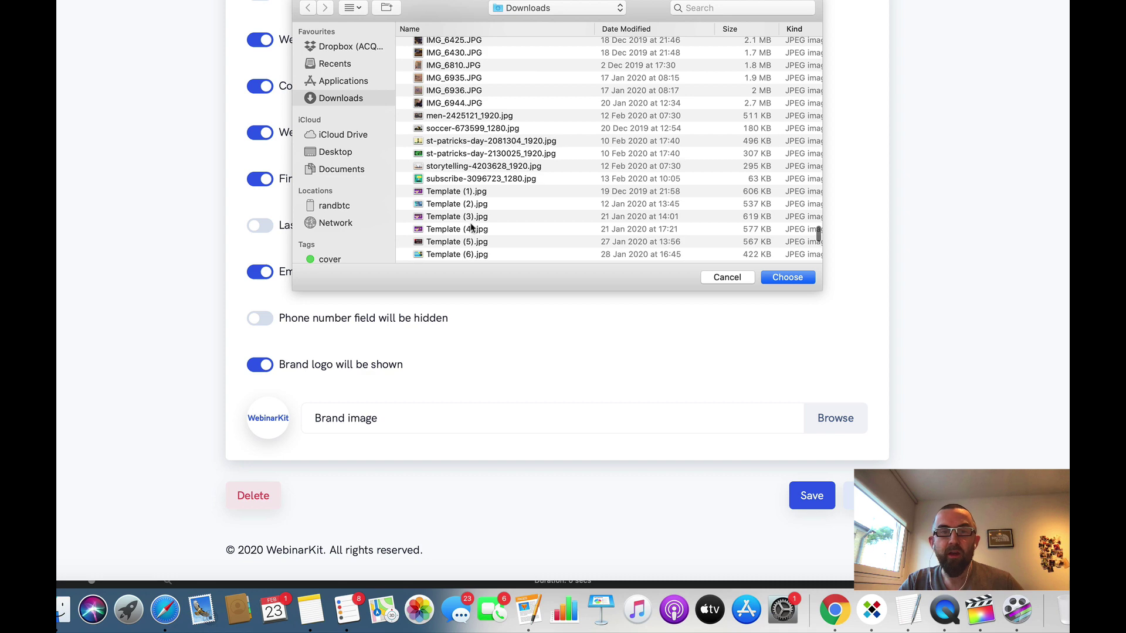
left_click(458, 103)
key("space")
key("space")
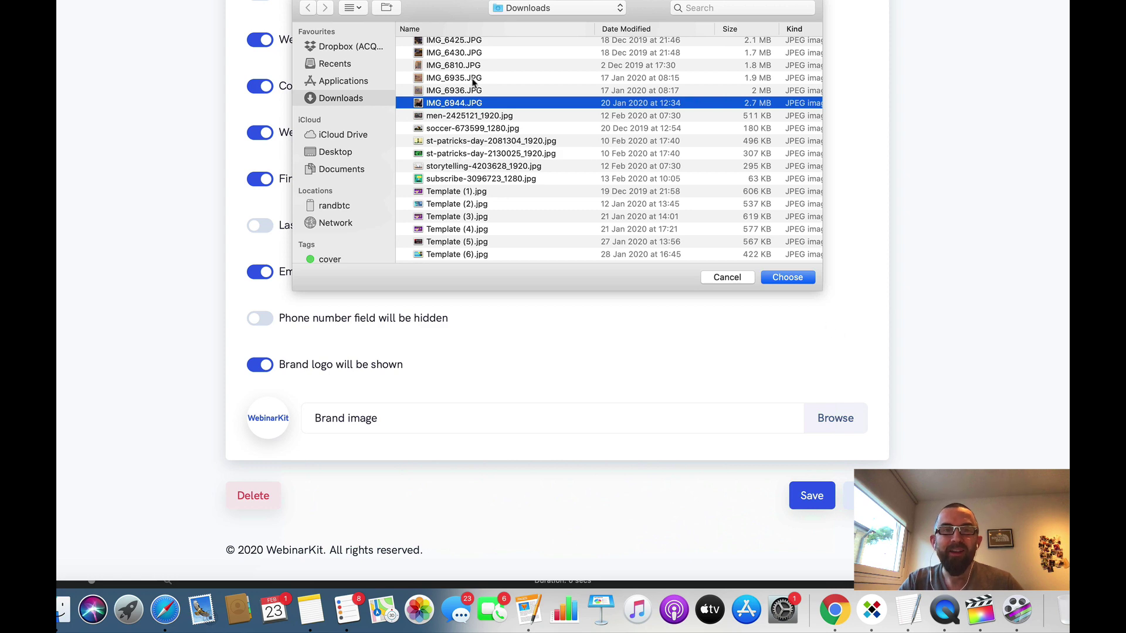
left_click(472, 53)
key("space")
key("space")
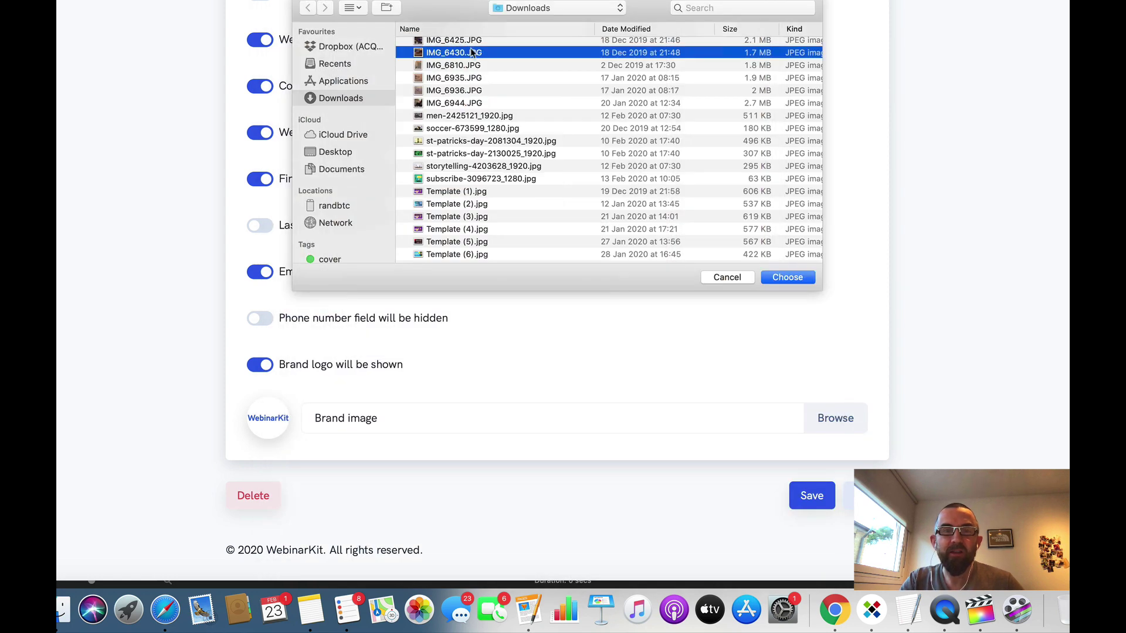
left_click(465, 104)
left_click(786, 277)
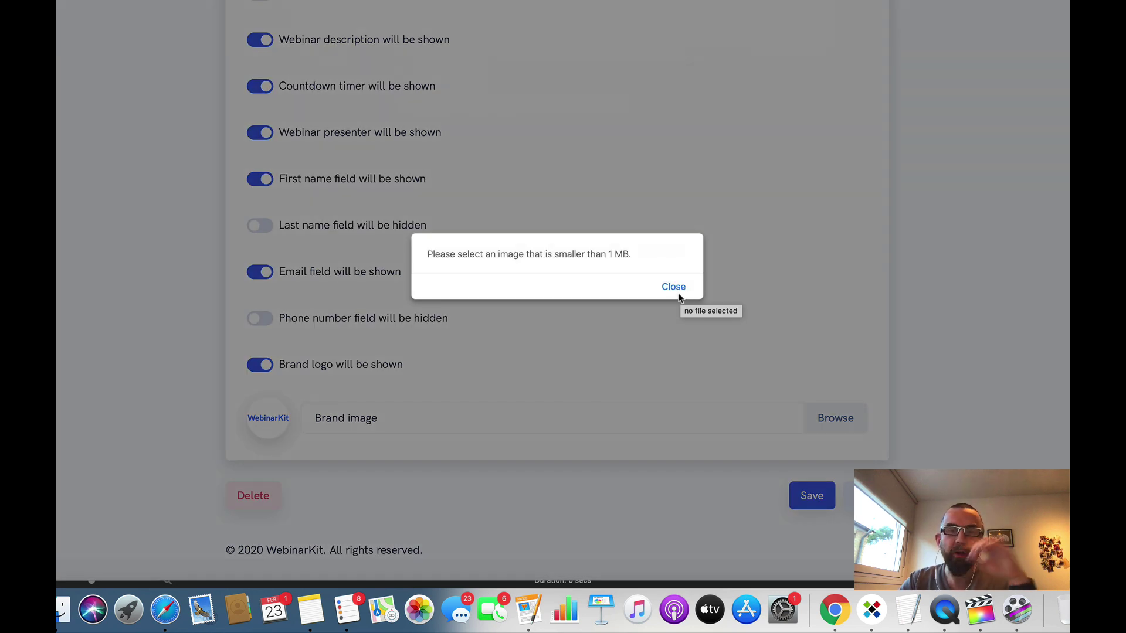
left_click(674, 286)
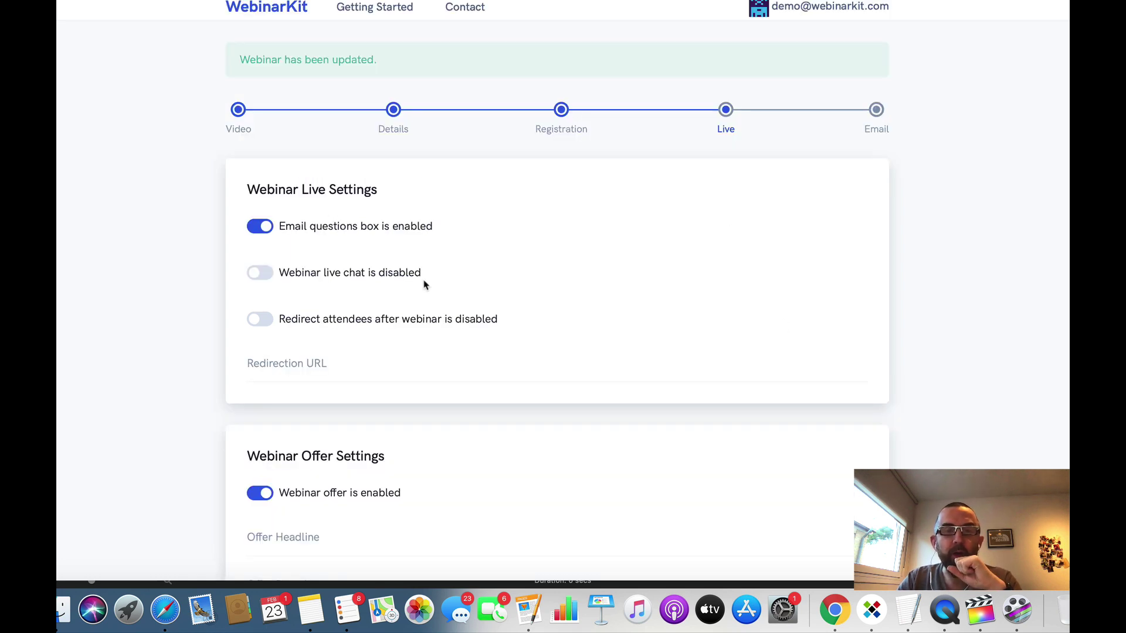
Step: Scroll through the Live step's Offer, Poll, Handout and Simulated Chat settings
scroll(434, 272, "down", 10)
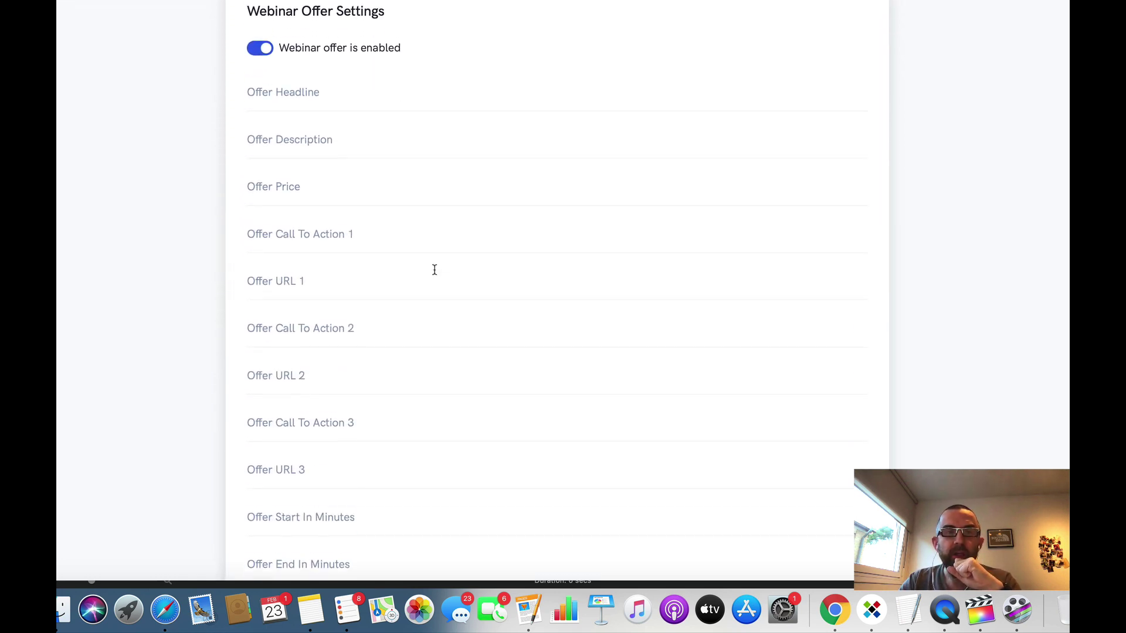
scroll(341, 68, "up", 2)
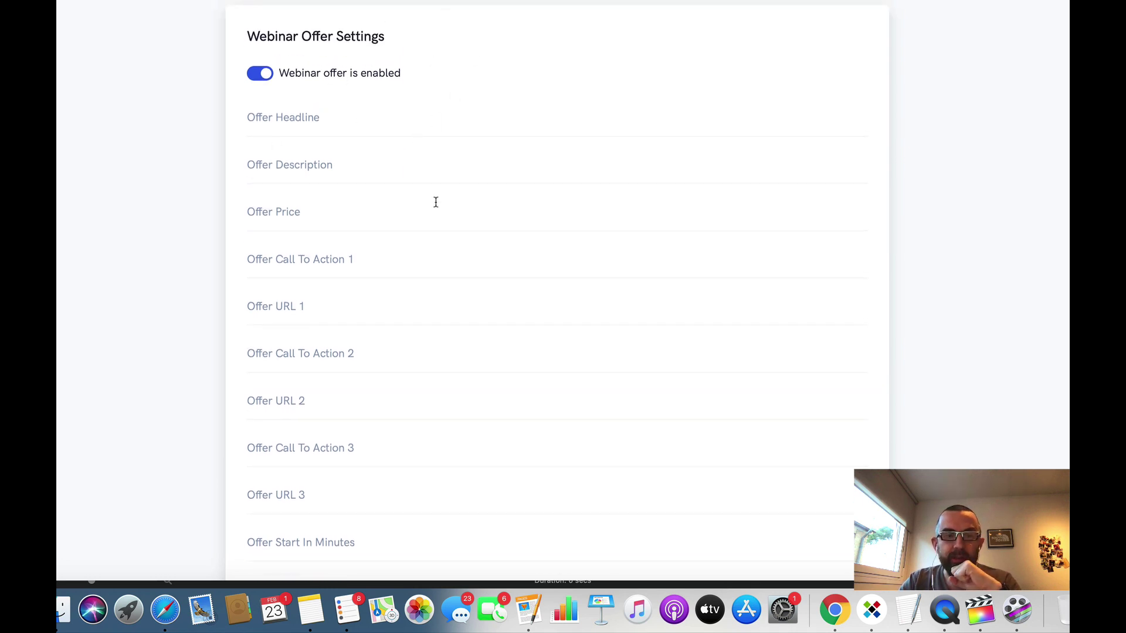
scroll(434, 201, "down", 6)
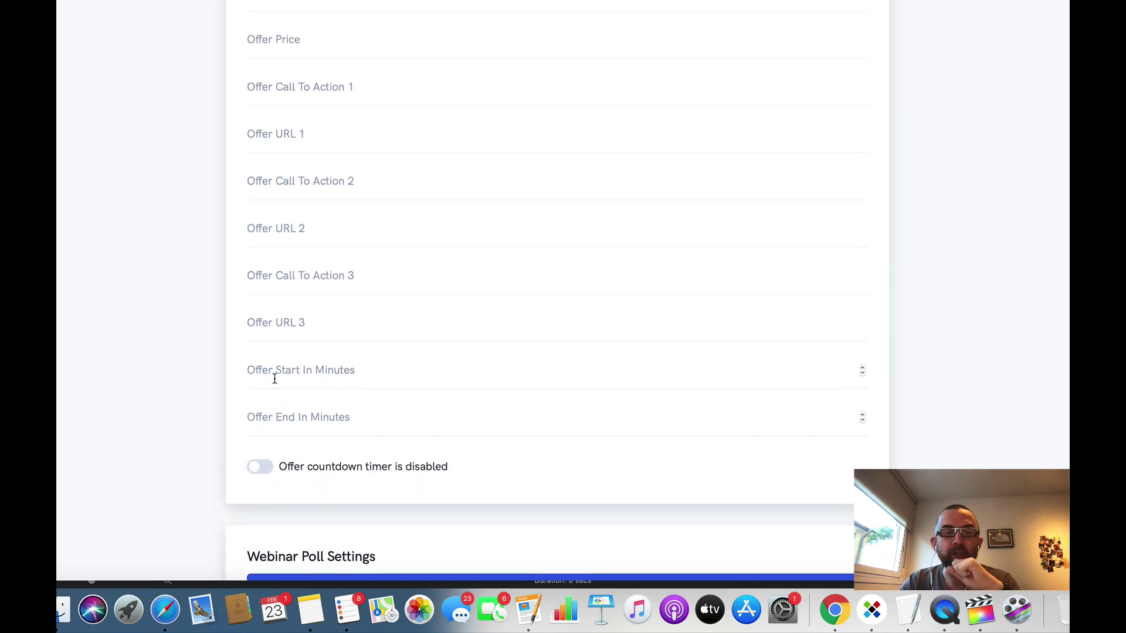
scroll(345, 101, "up", 5)
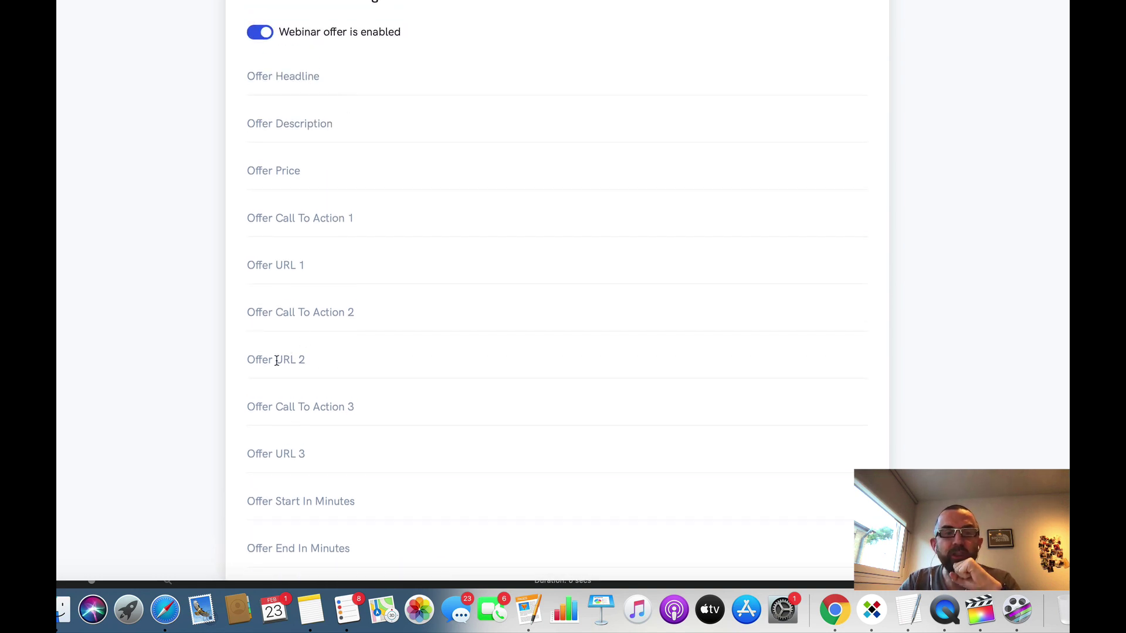
scroll(276, 361, "down", 5)
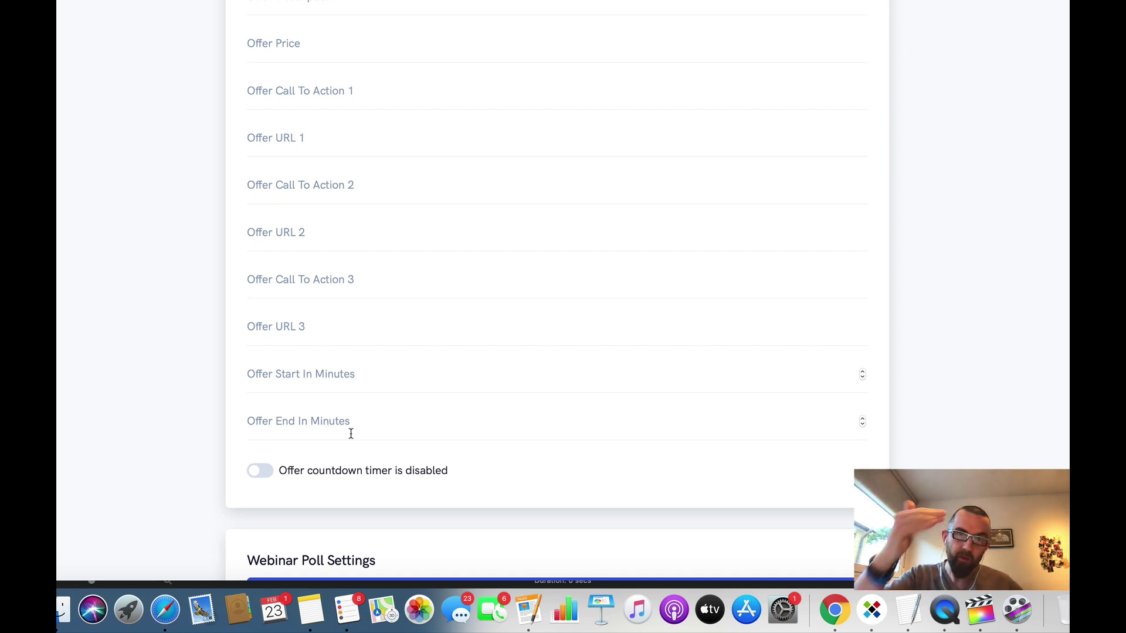
scroll(478, 458, "down", 5)
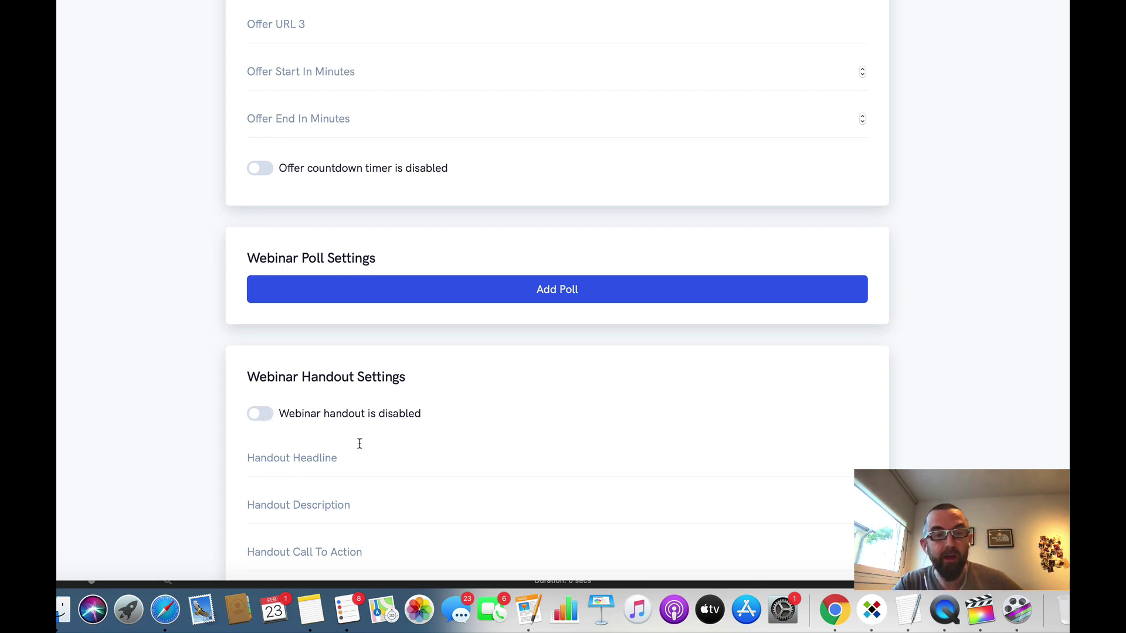
scroll(359, 443, "down", 3)
scroll(359, 443, "down", 1)
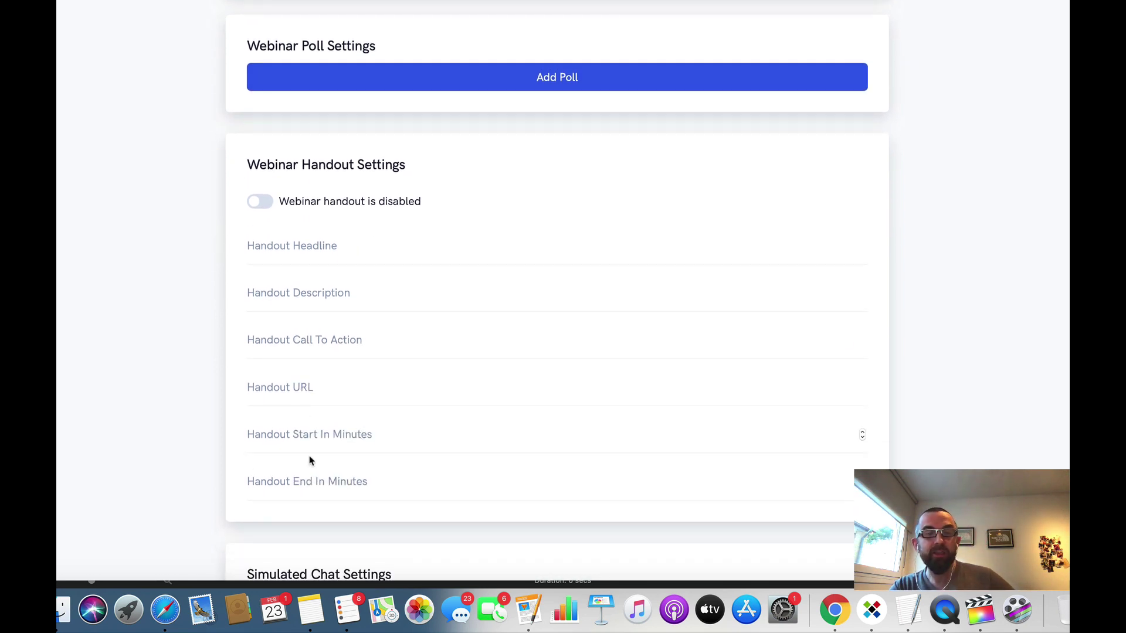
scroll(300, 490, "down", 3)
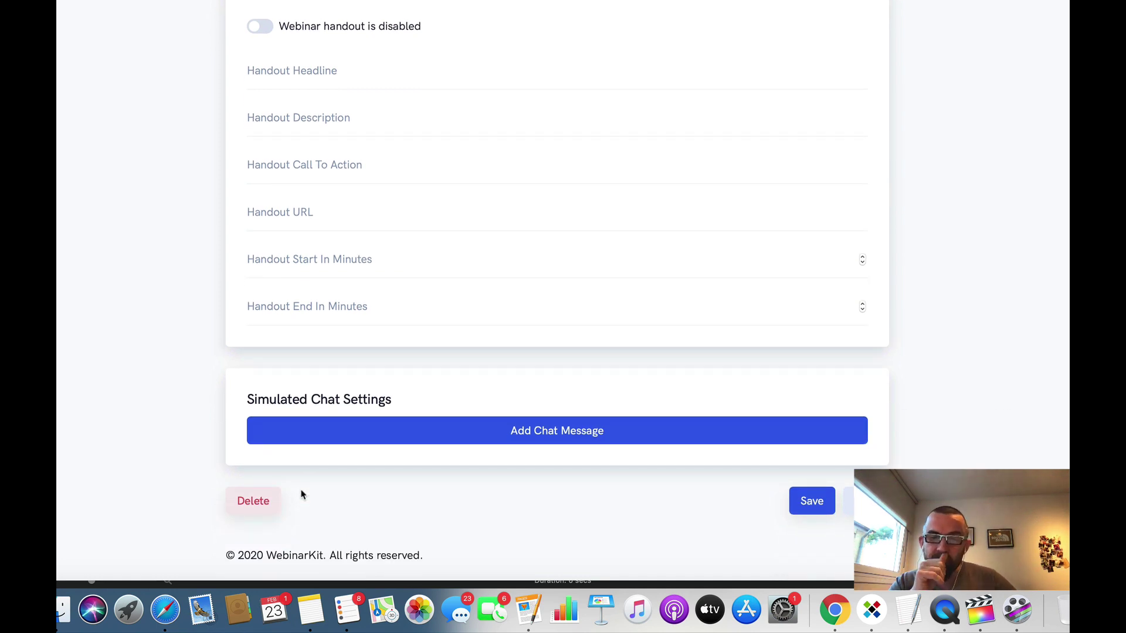
Step: Add a 'hey guys' simulated chat message with a username and display time -1, then save
left_click(512, 431)
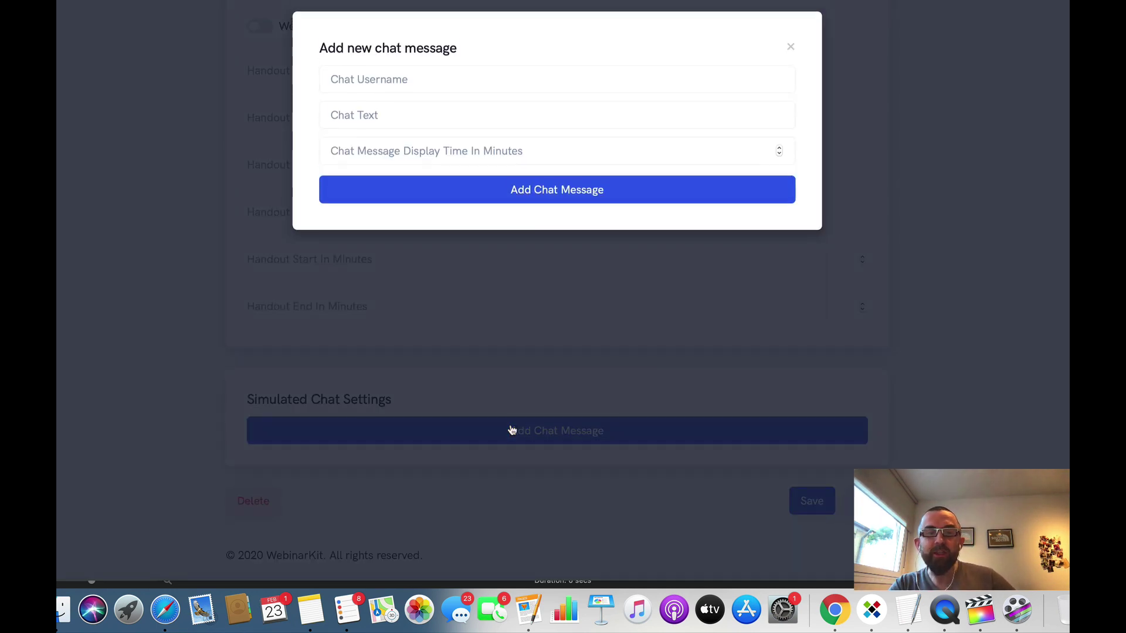
left_click(379, 77)
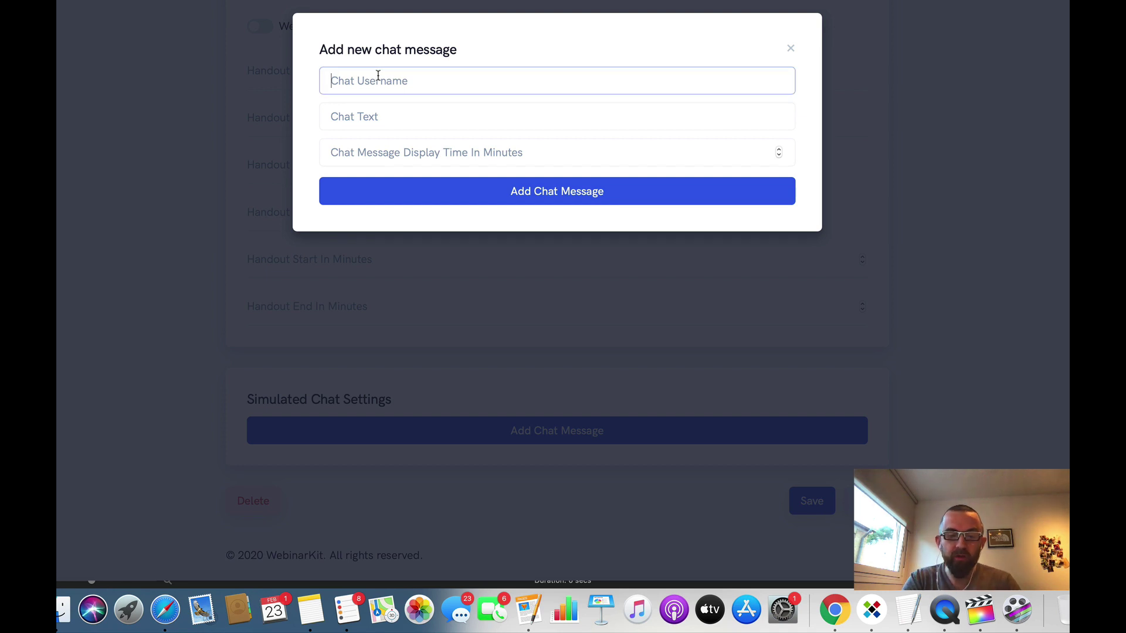
type("Jon")
key("Tab")
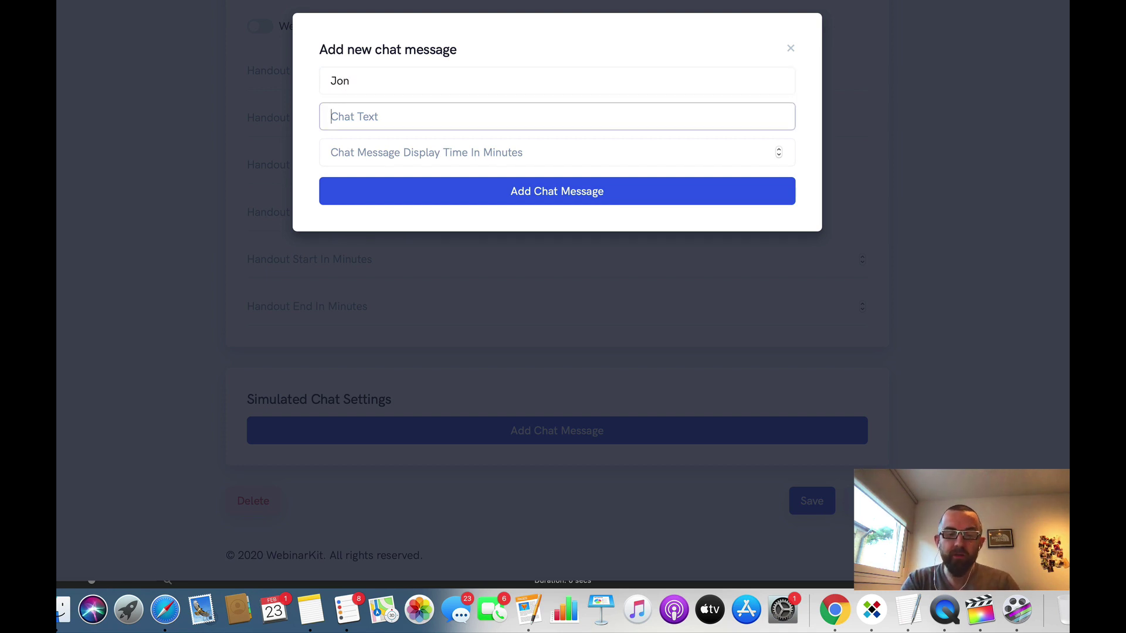
type("hey guys")
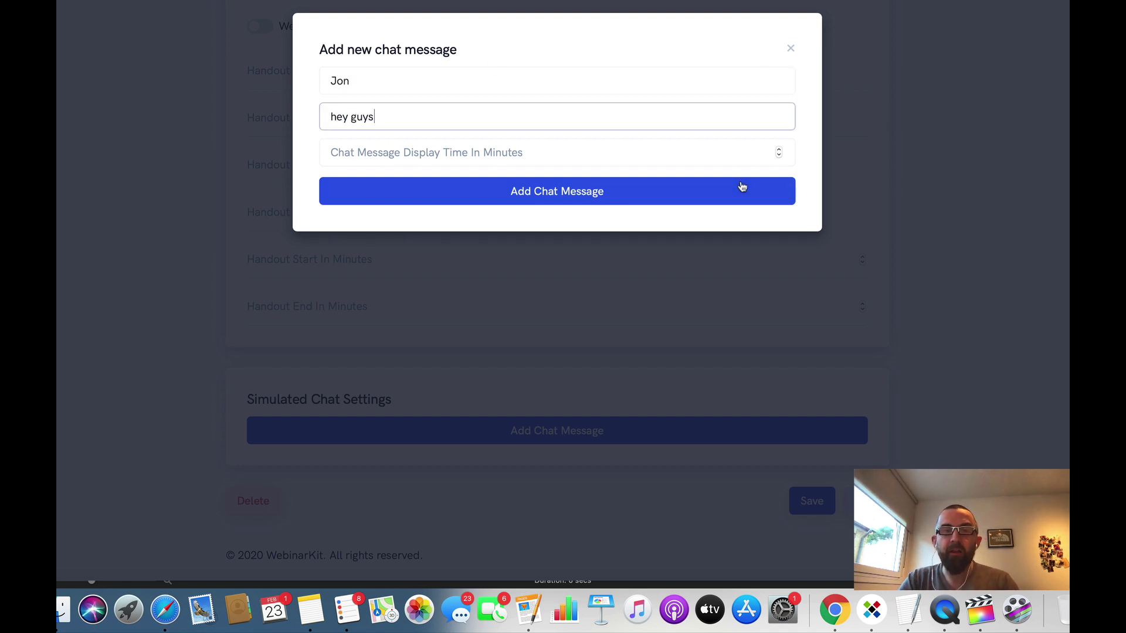
left_click(780, 154)
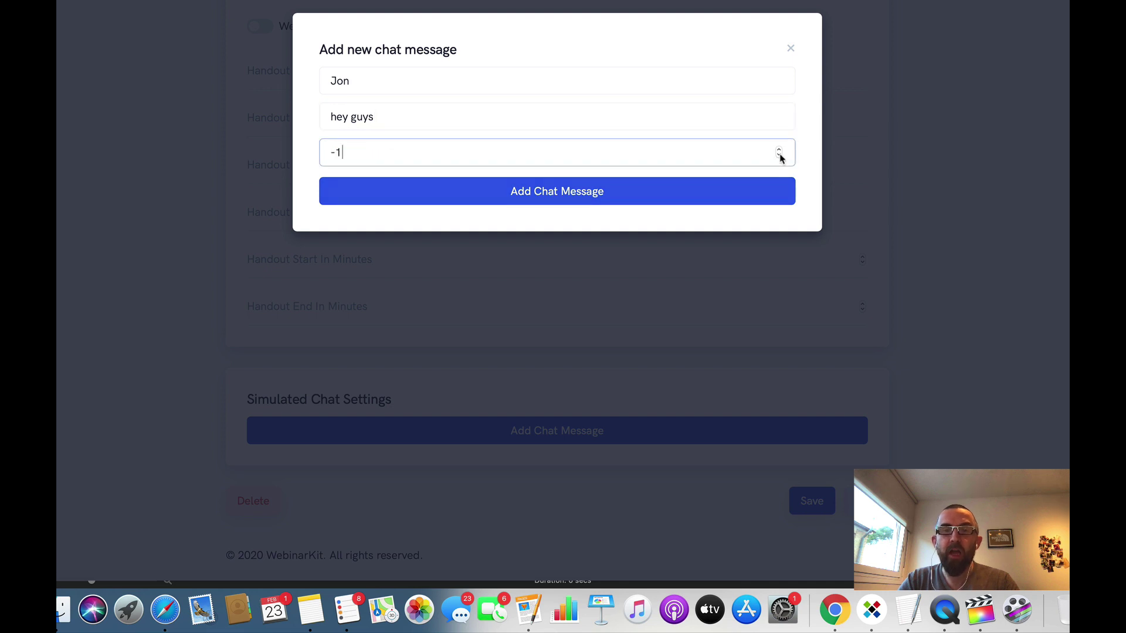
left_click(635, 191)
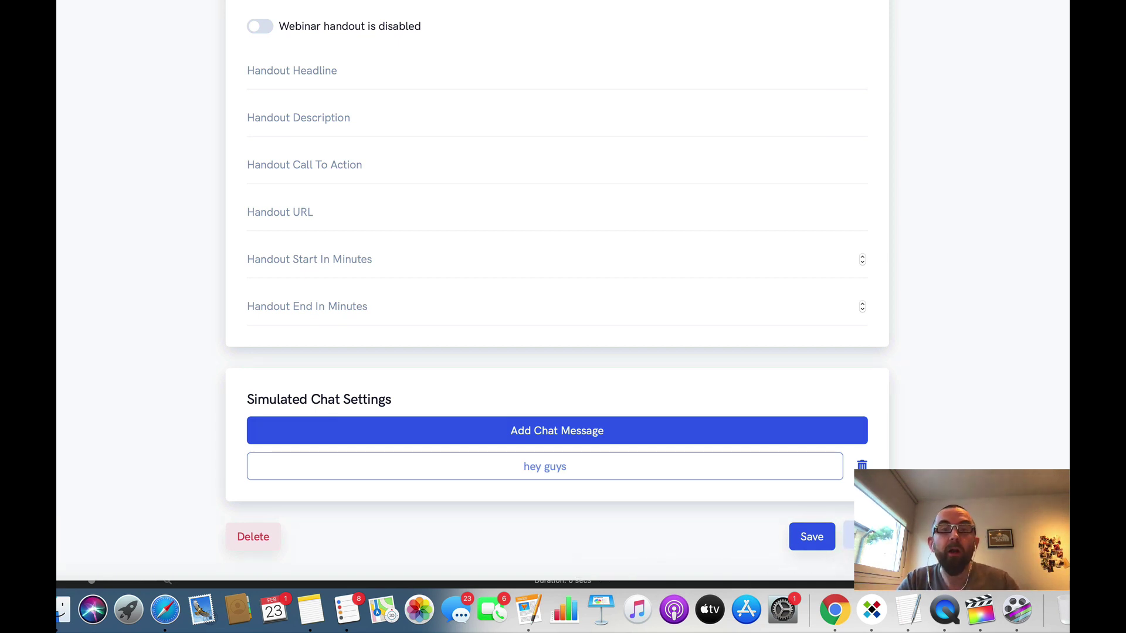
left_click(866, 536)
Step: Review the Email step's notifications and integrations, then complete the webinar setup
scroll(623, 294, "down", 2)
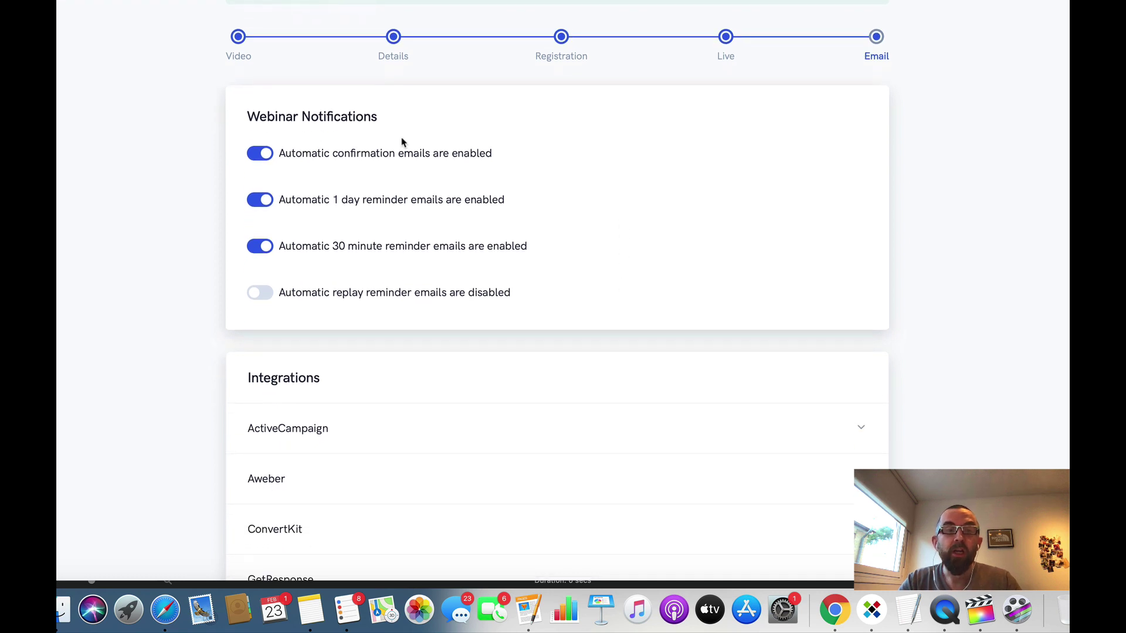
scroll(465, 57, "down", 1)
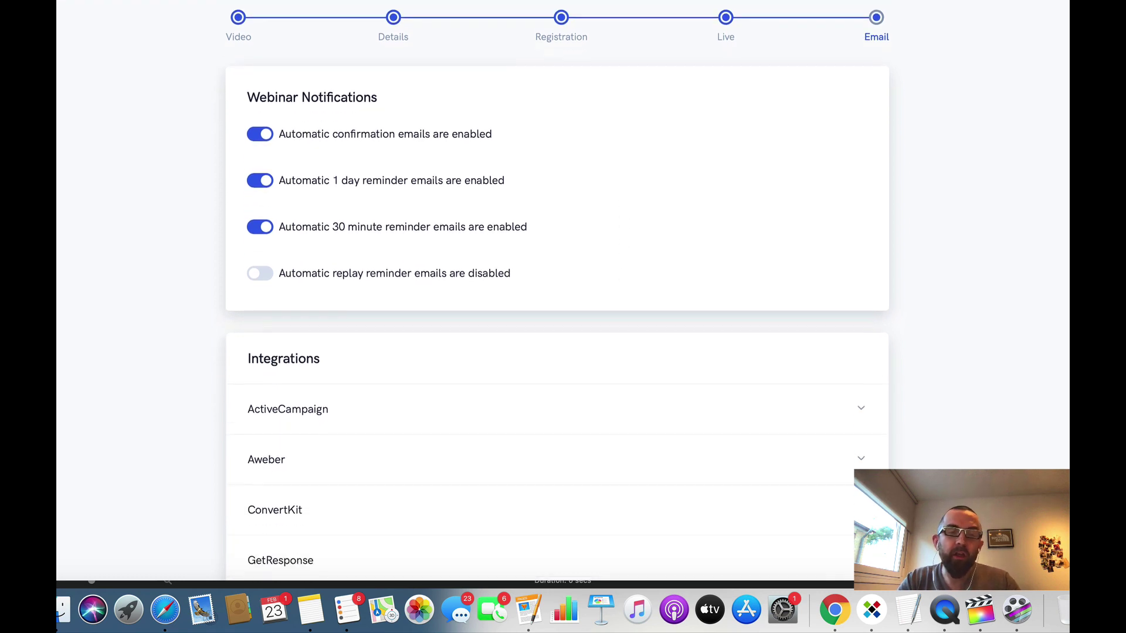
scroll(346, 126, "down", 2)
scroll(347, 125, "up", 3)
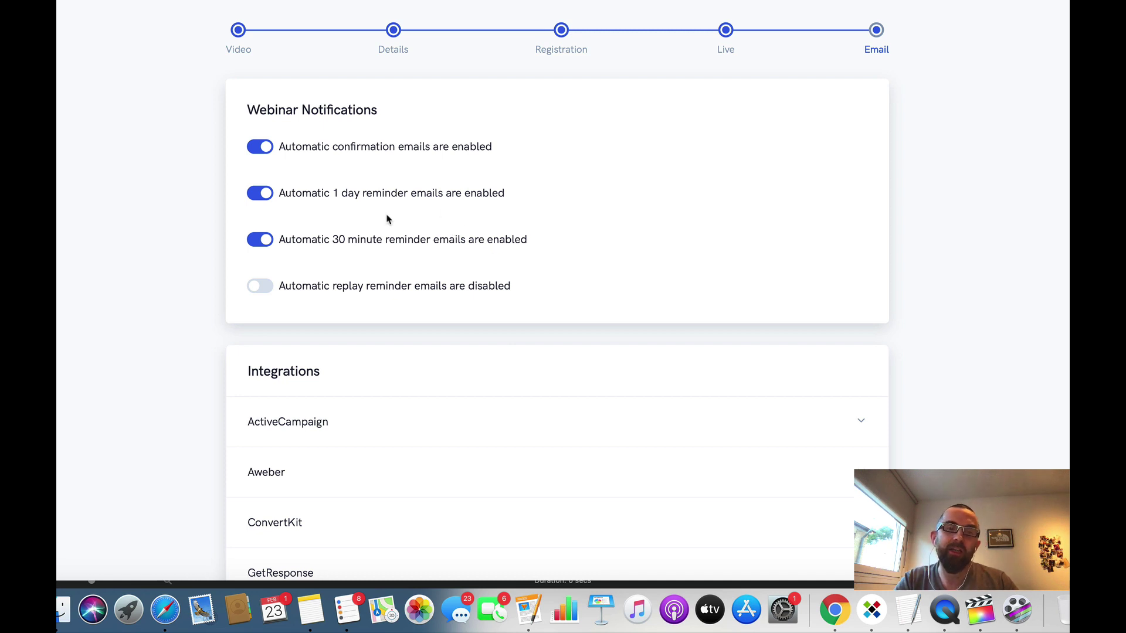
scroll(680, 336, "down", 5)
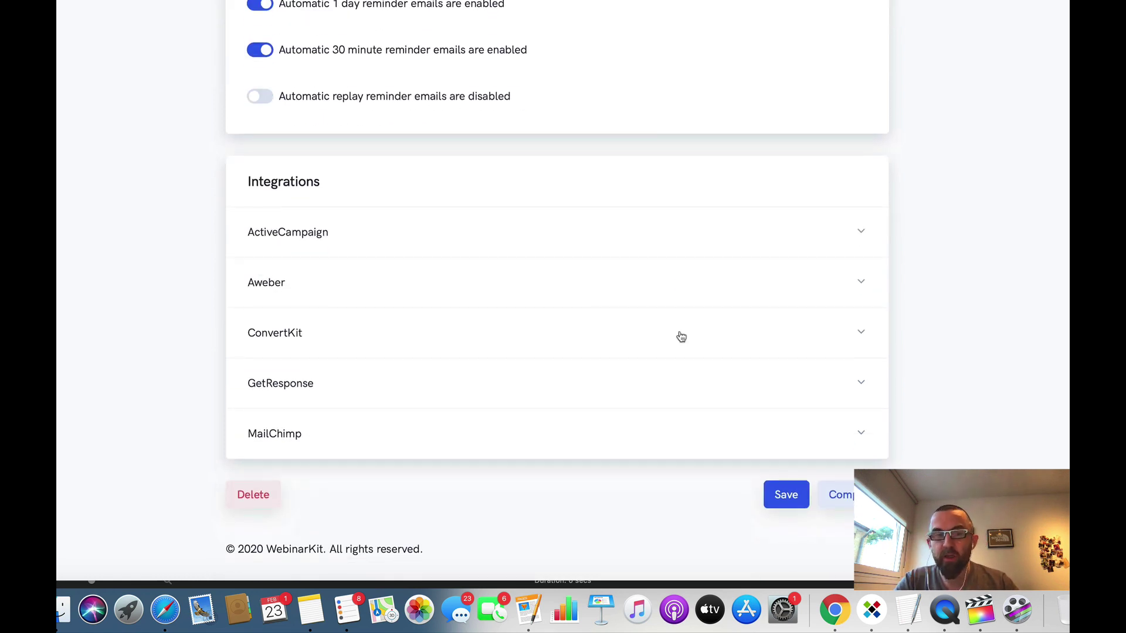
scroll(680, 335, "up", 2)
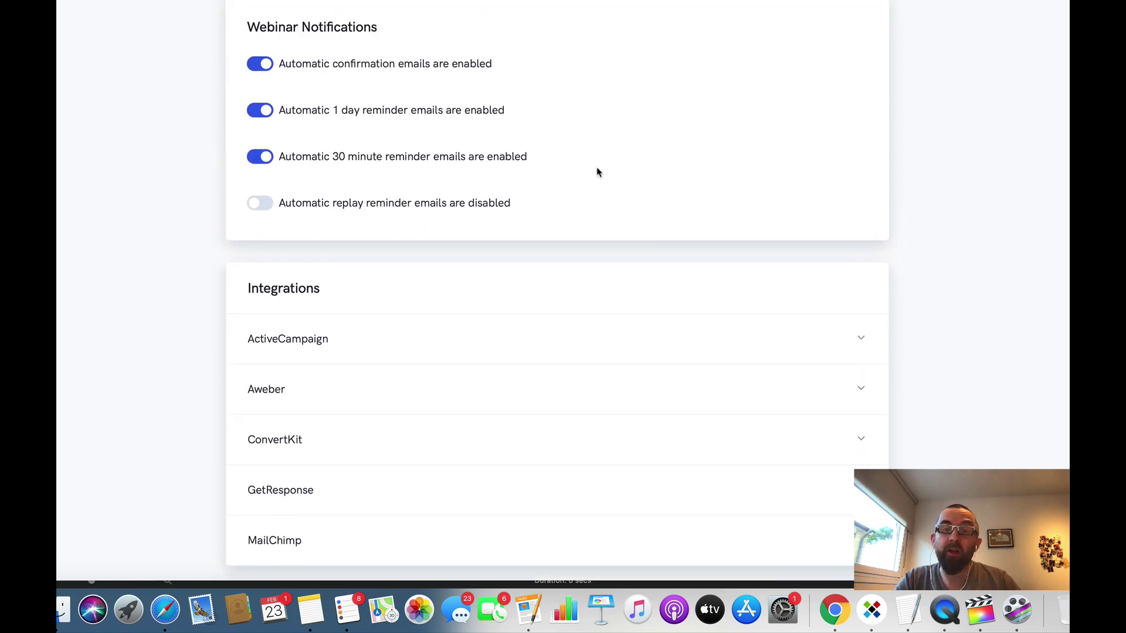
scroll(597, 172, "down", 3)
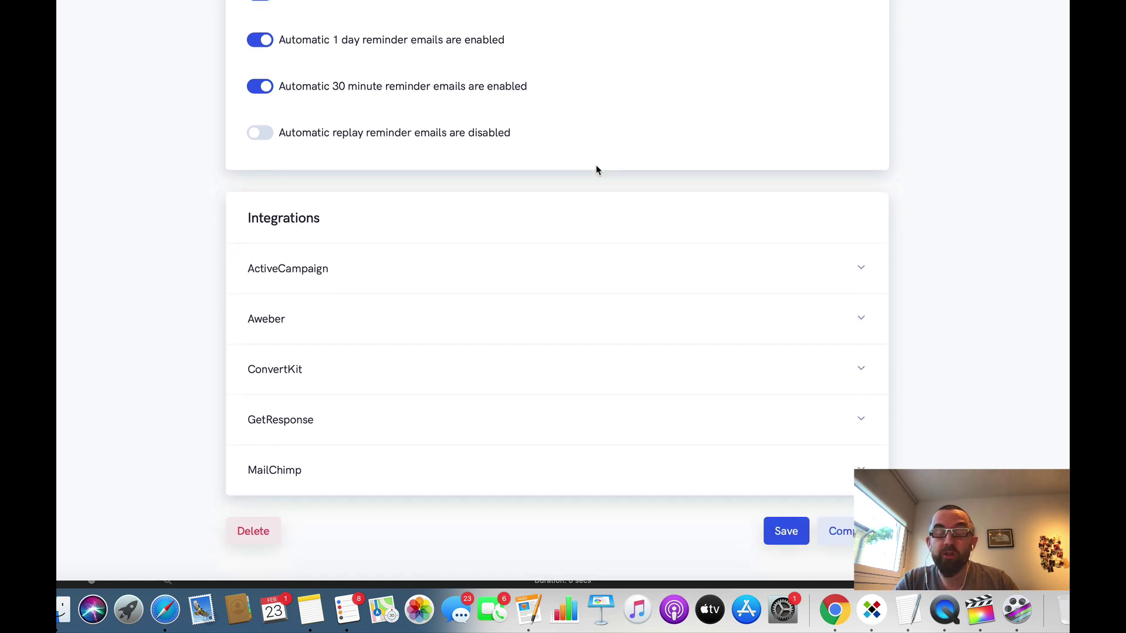
left_click(843, 497)
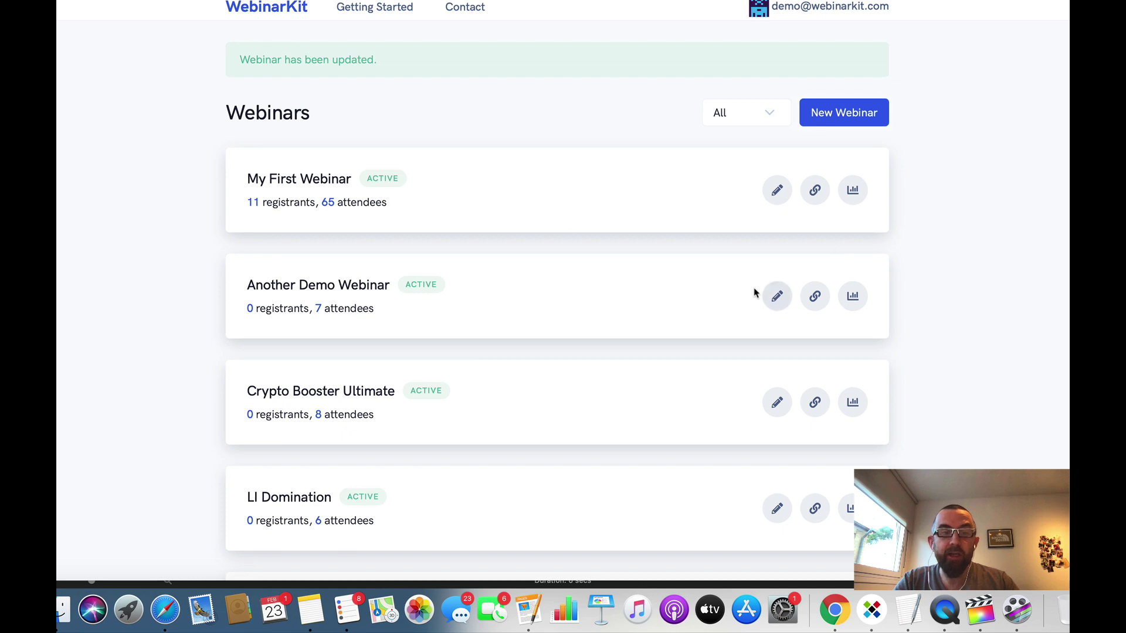
Step: Show the links dialog for the last webinar at the bottom of the Webinars list
scroll(754, 293, "down", 15)
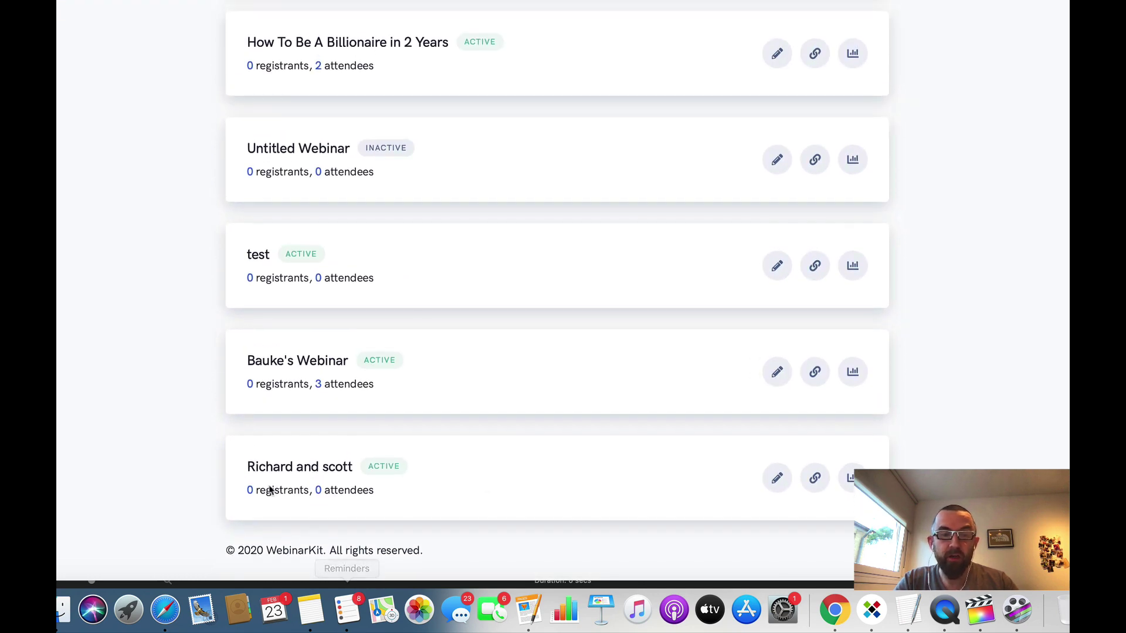
left_click(815, 478)
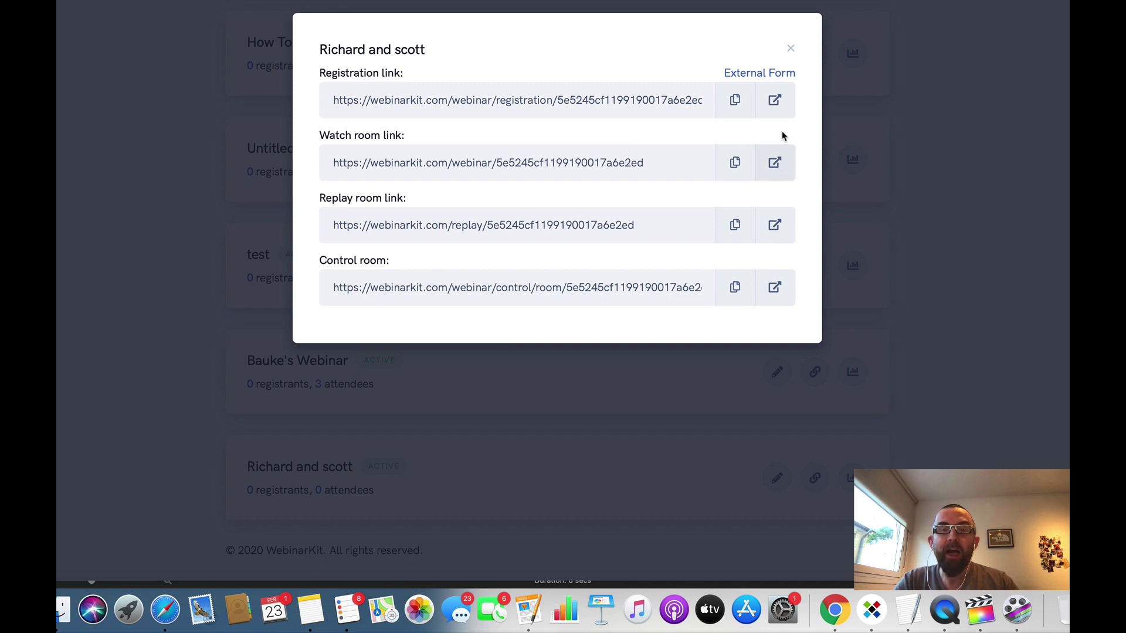
Step: Try the registration page with the Sun, 2/23, 6:00 PM GMT+1 session, then open the watch room
left_click(783, 94)
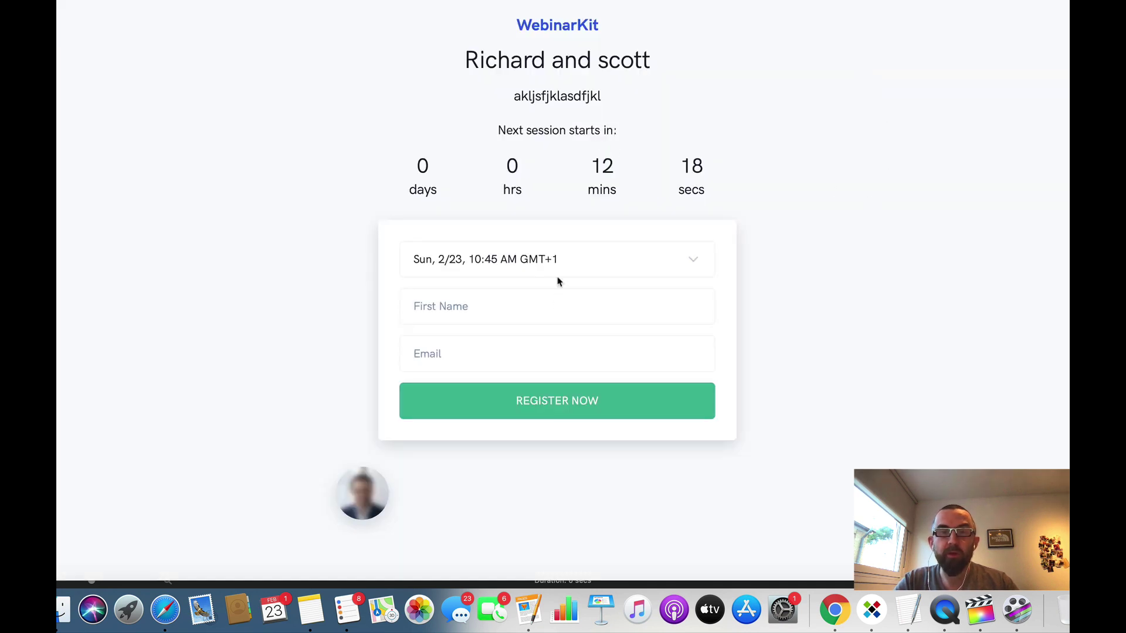
left_click(532, 260)
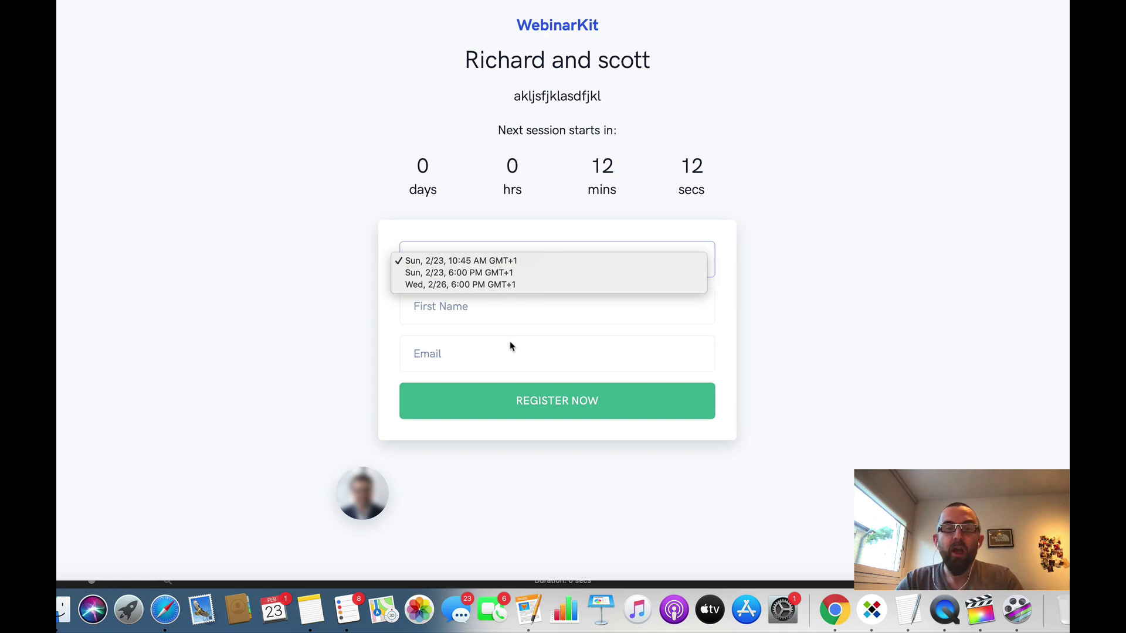
left_click(581, 271)
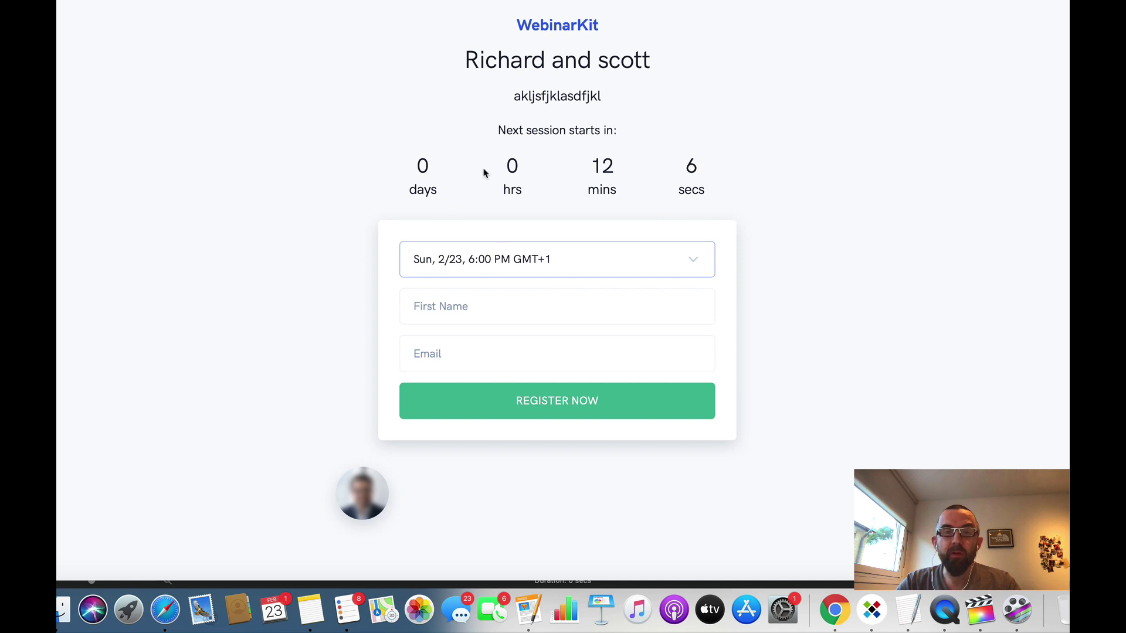
left_click(545, 262)
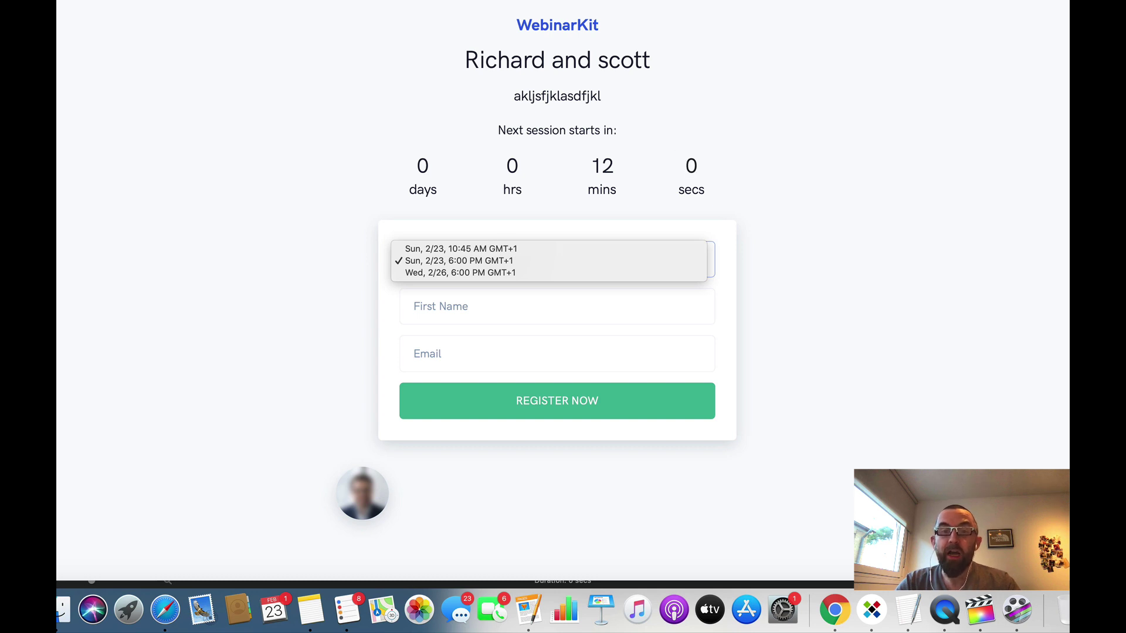
key("Escape")
key("super+w")
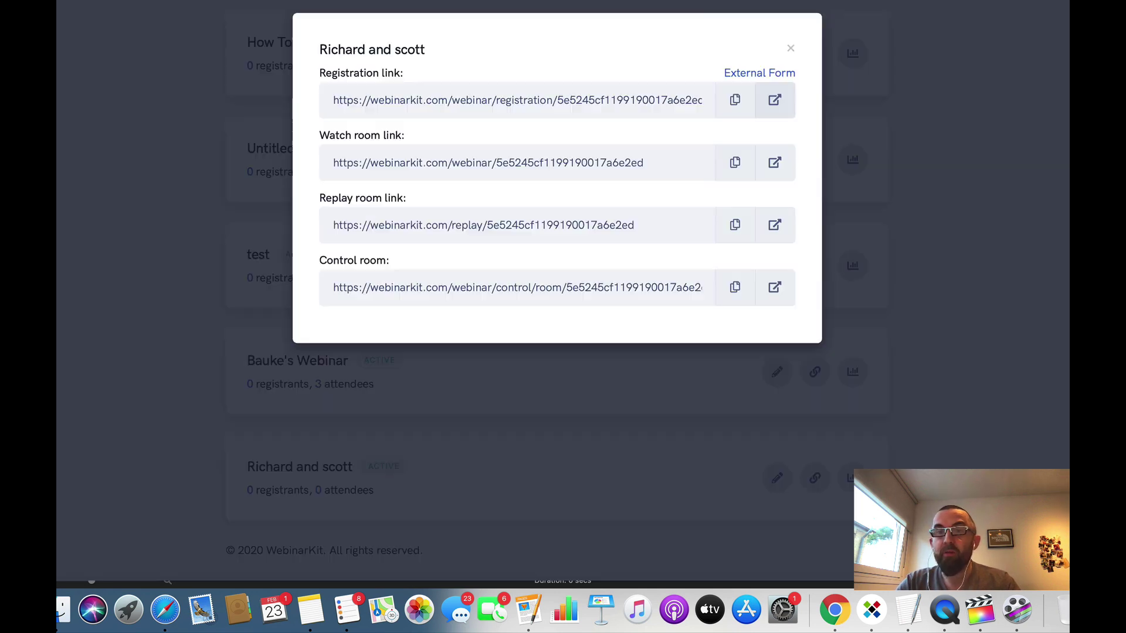
left_click(775, 163)
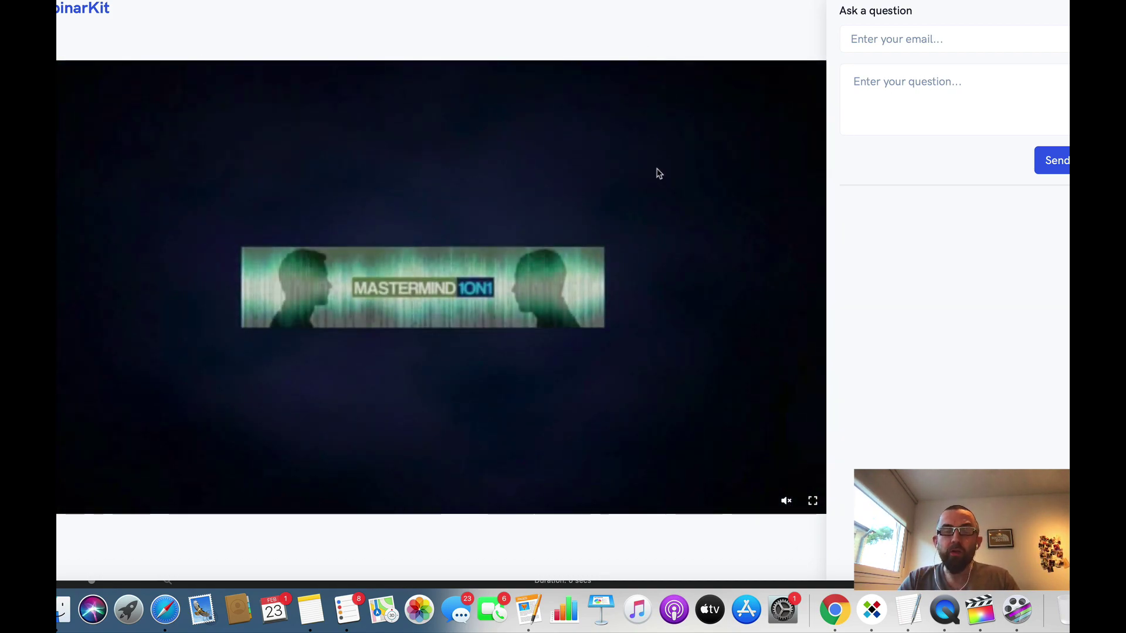
Step: Send the test question 'hi there' from the watch room after entering an email address
left_click(920, 38)
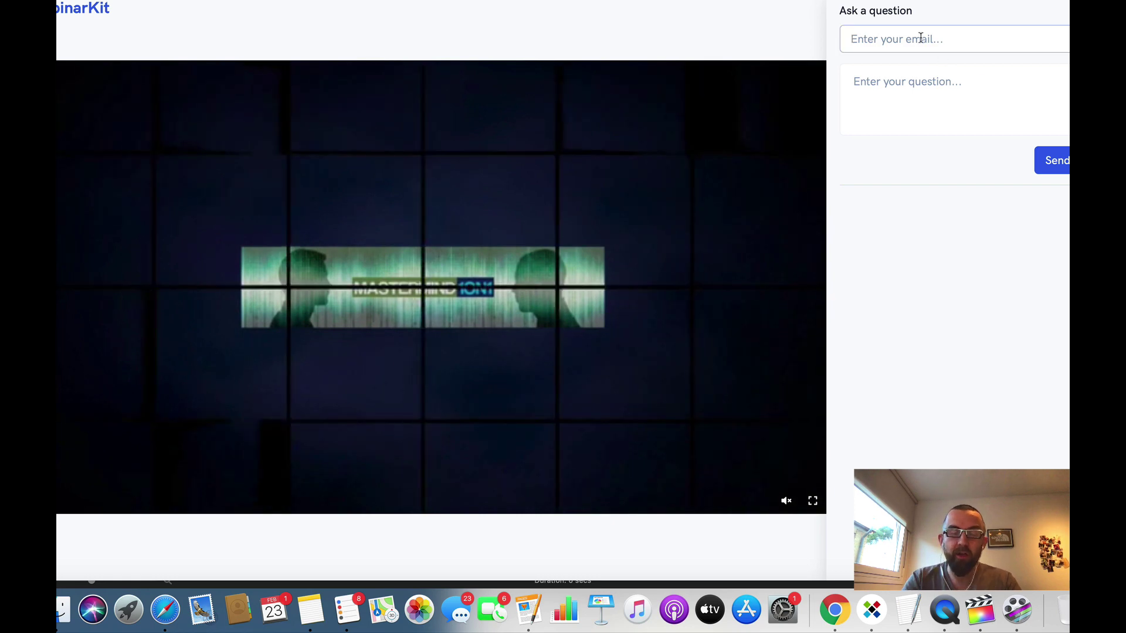
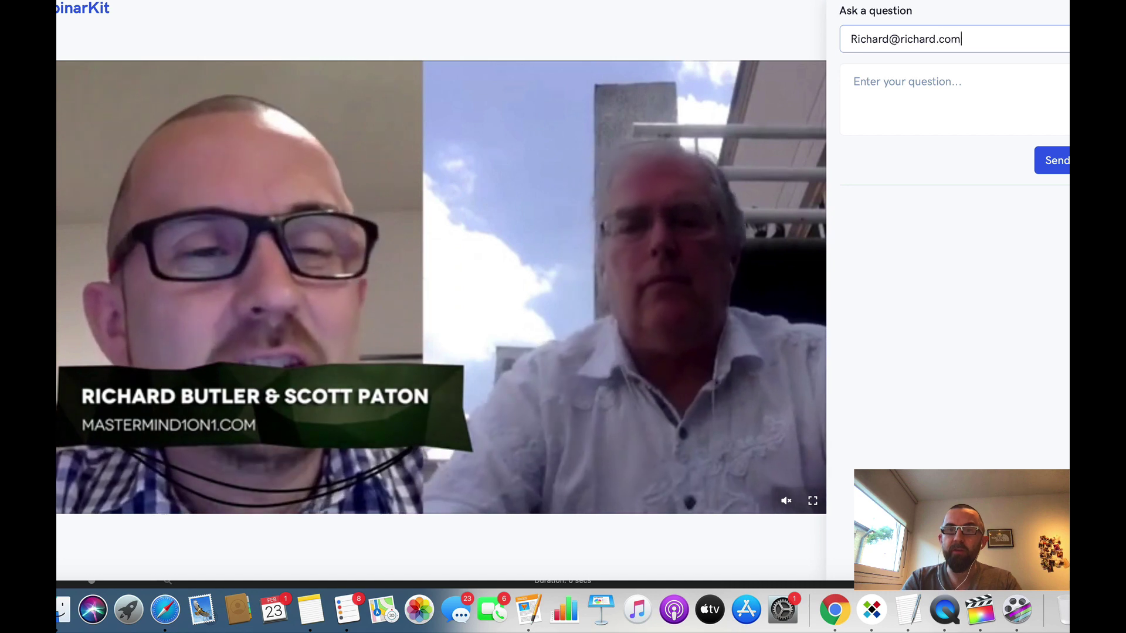
left_click(938, 94)
type("hi there")
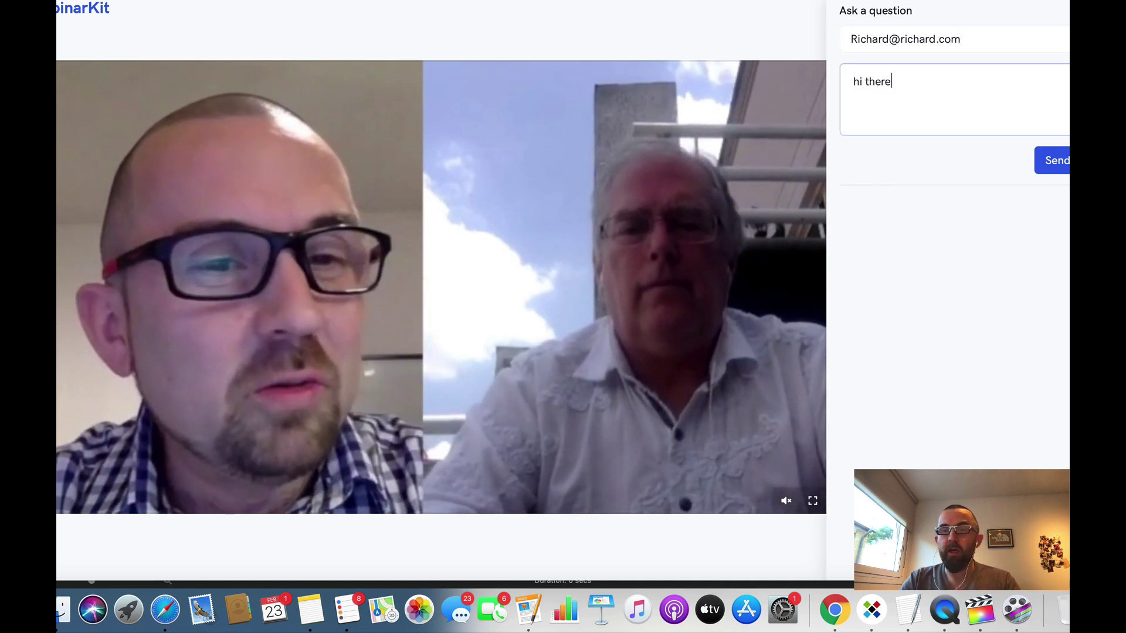
left_click(1056, 160)
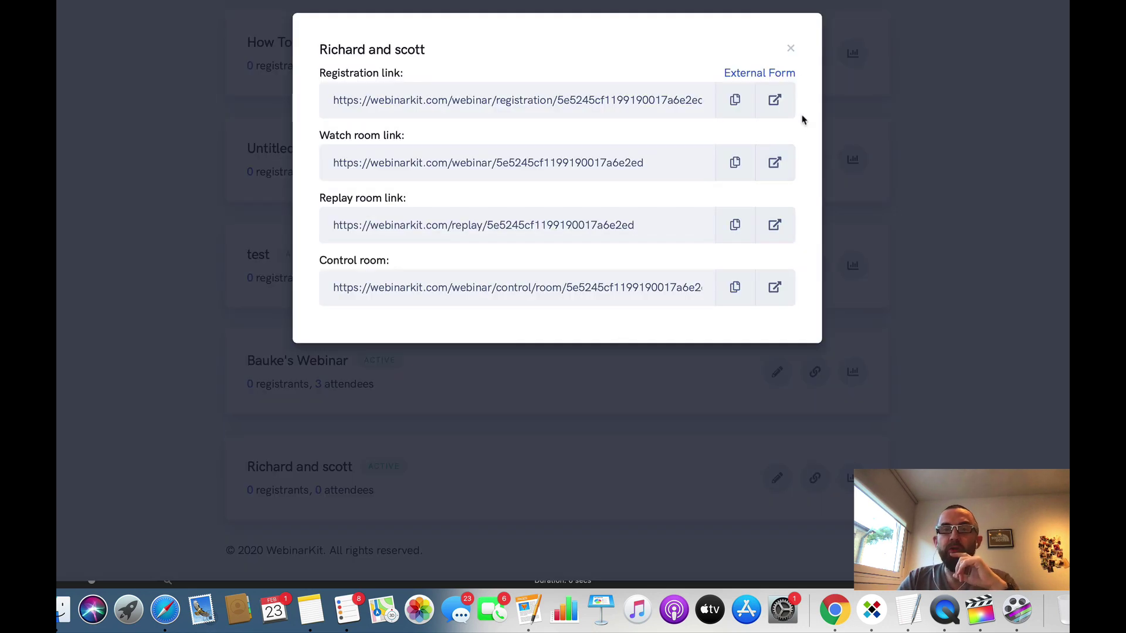
Step: Close the links dialog and reopen the webinar for editing at its Video step
left_click(791, 50)
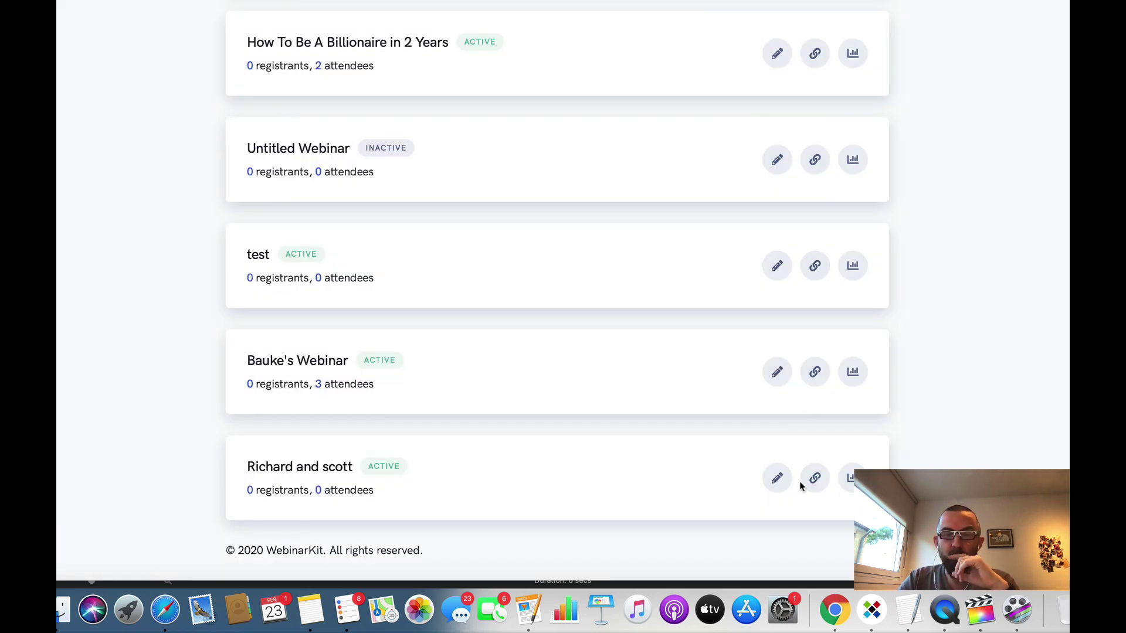
left_click(777, 370)
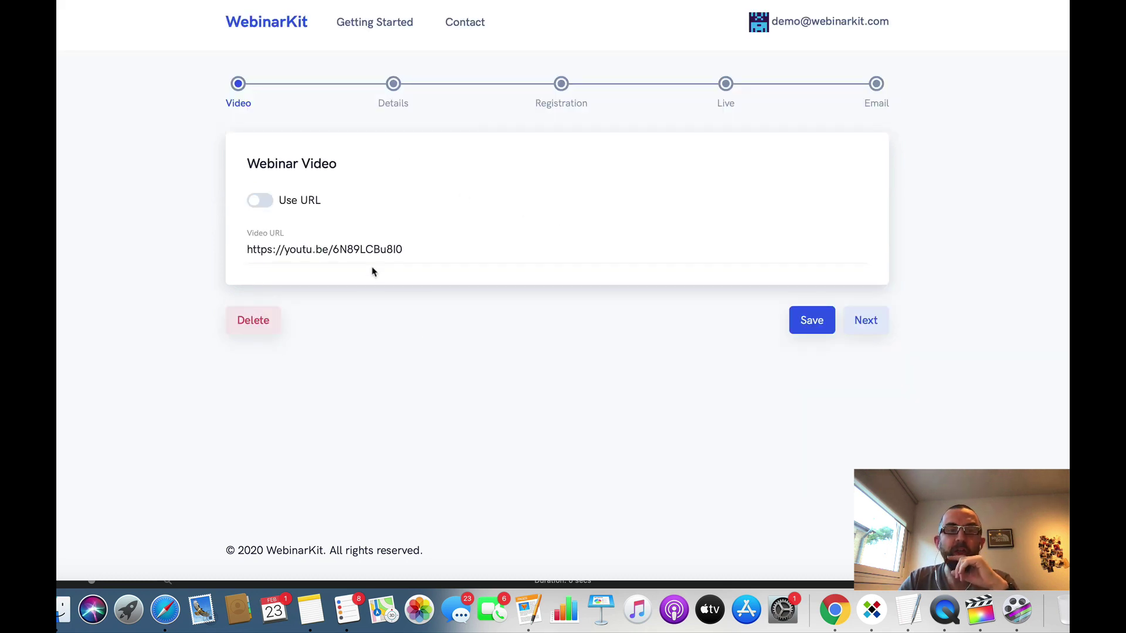
Step: Advance the webinar setup through the details, registration, live and email steps
left_click(856, 330)
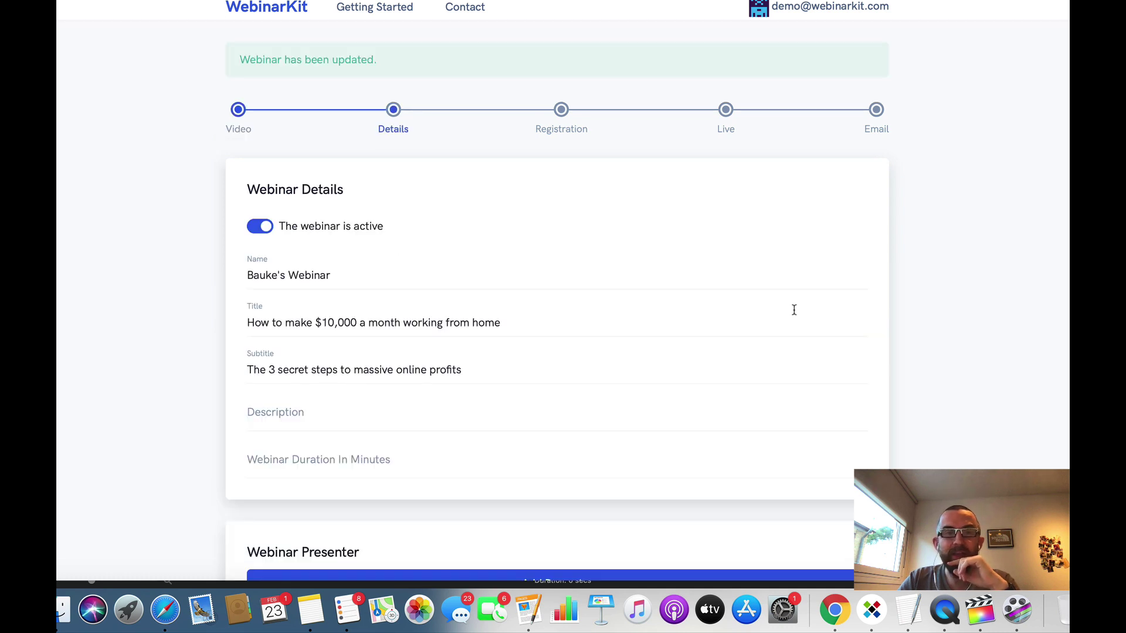
scroll(880, 442, "down", 6)
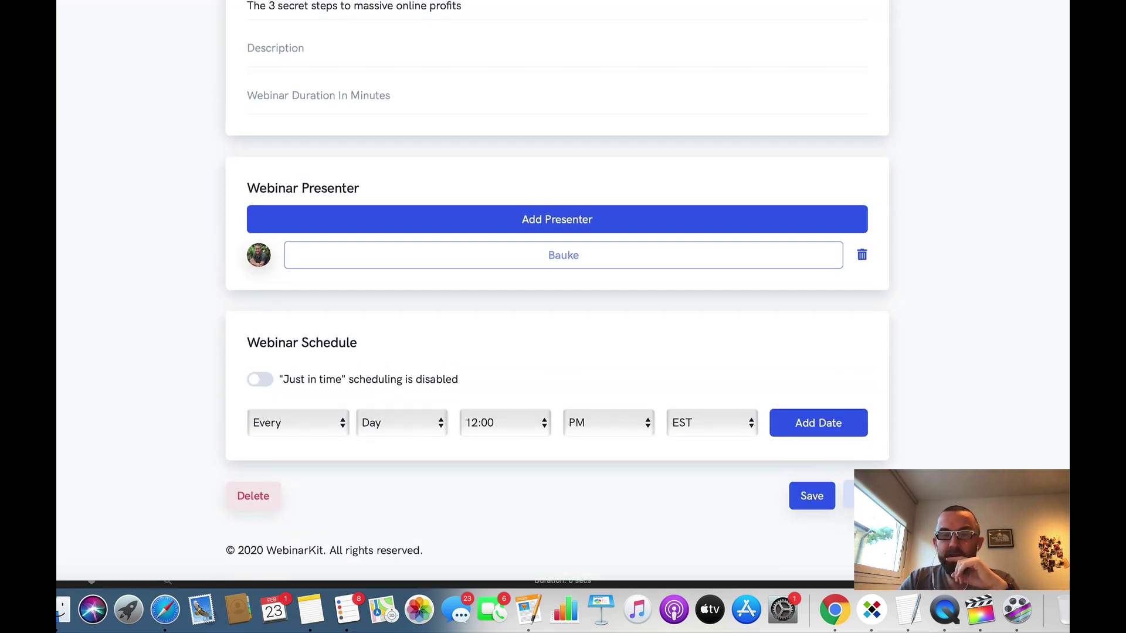
left_click(867, 496)
scroll(866, 496, "down", 10)
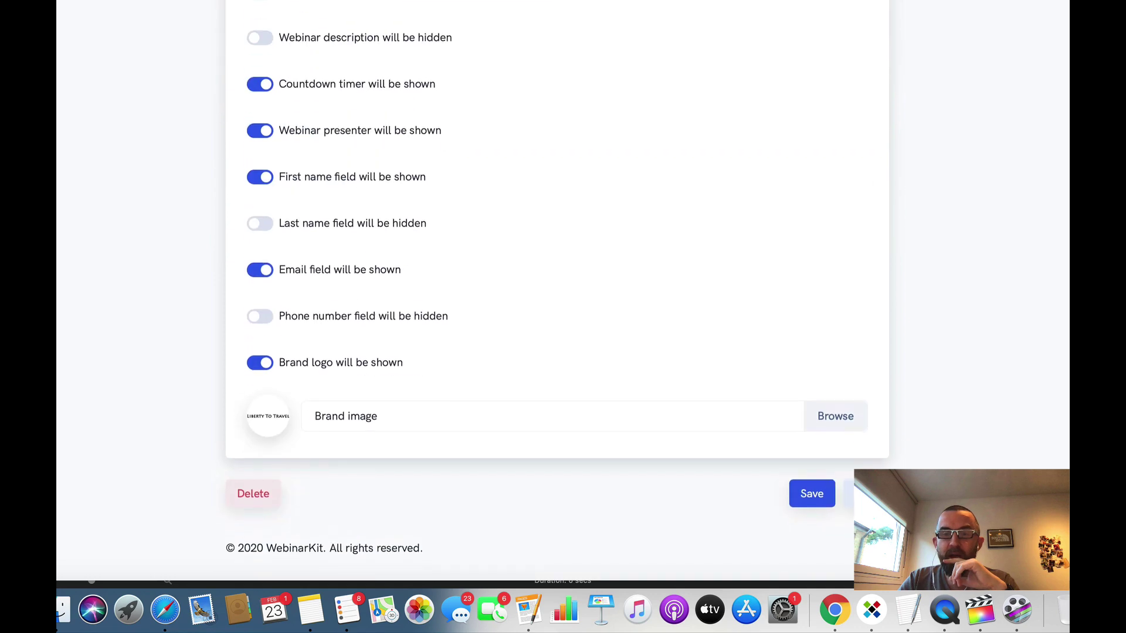
left_click(866, 496)
scroll(557, 281, "down", 15)
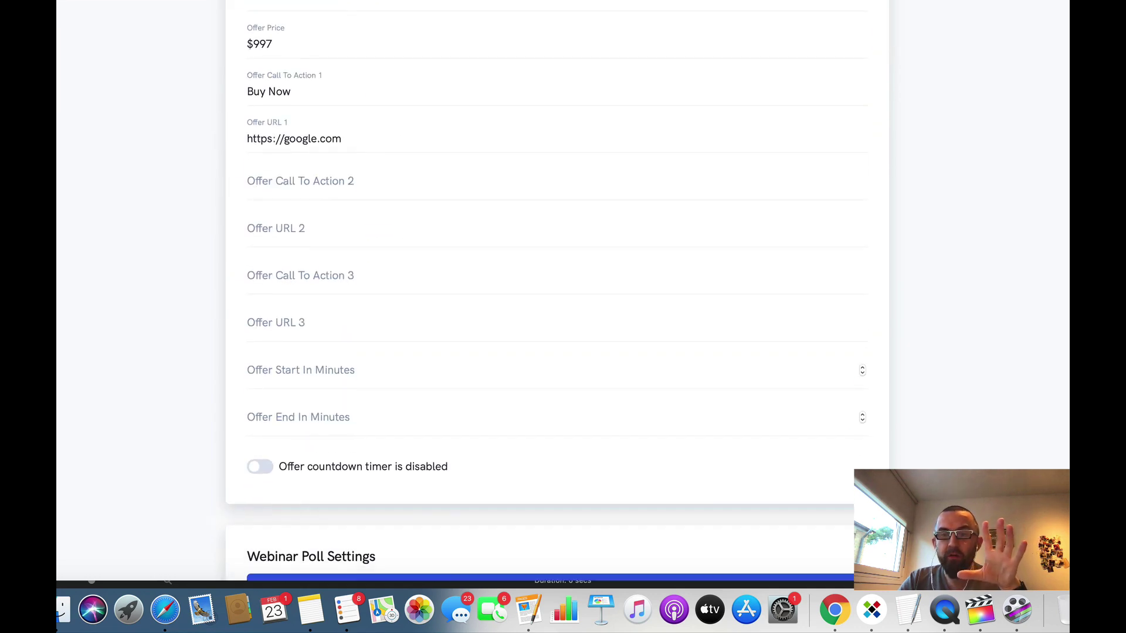
left_click(866, 496)
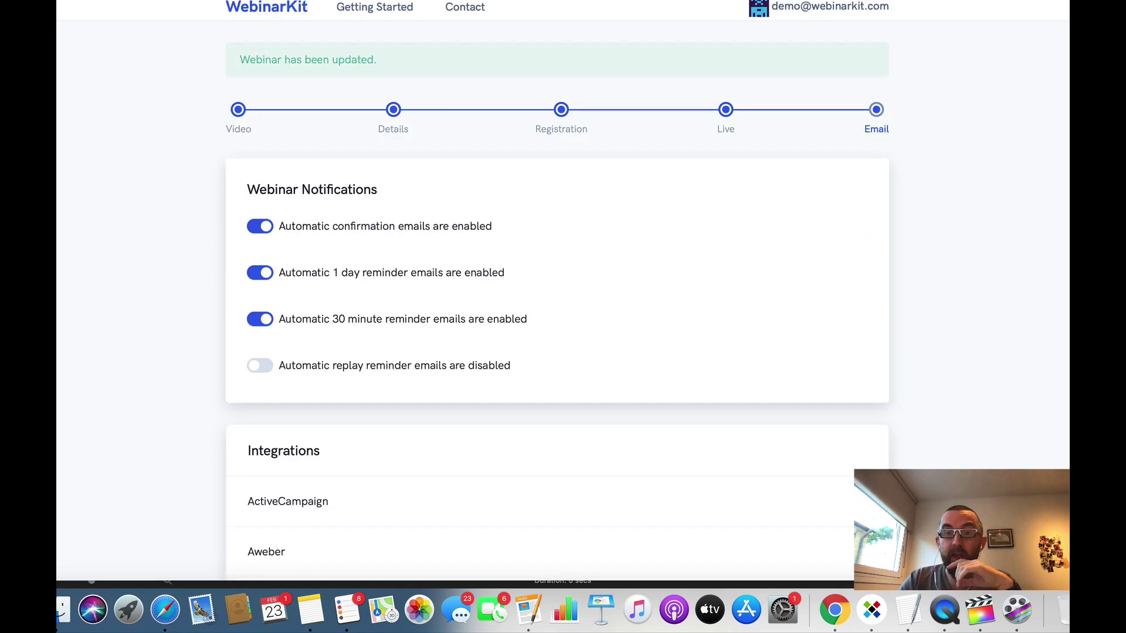
Step: Open the links window for the second-to-last webinar at the bottom of the Webinars list
scroll(557, 282, "down", 5)
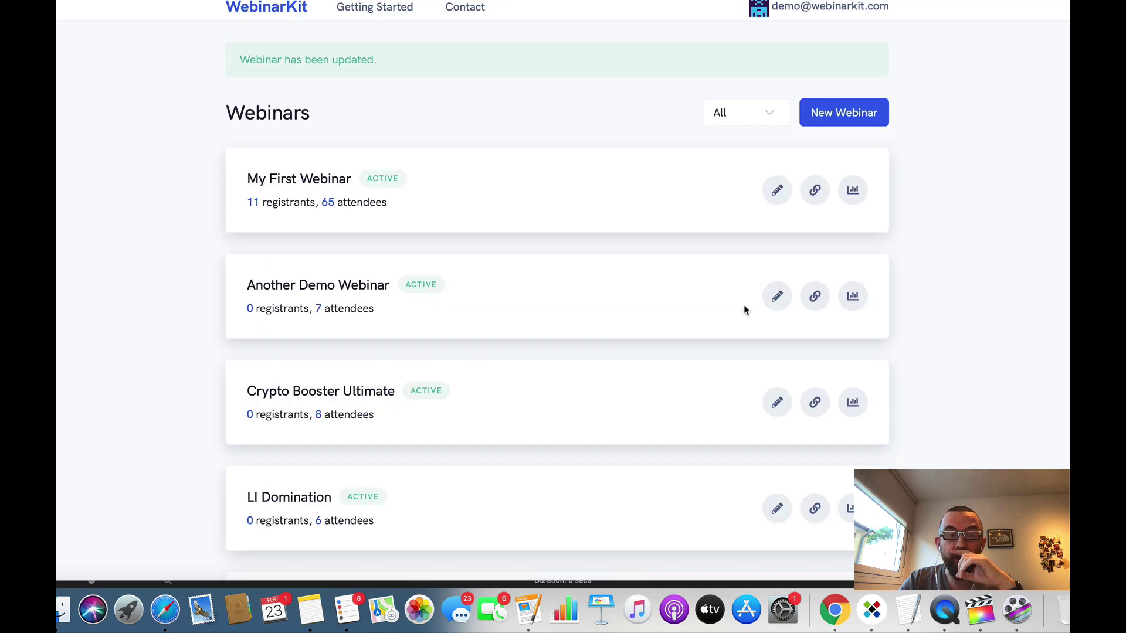
scroll(656, 437, "down", 20)
scroll(657, 437, "down", 10)
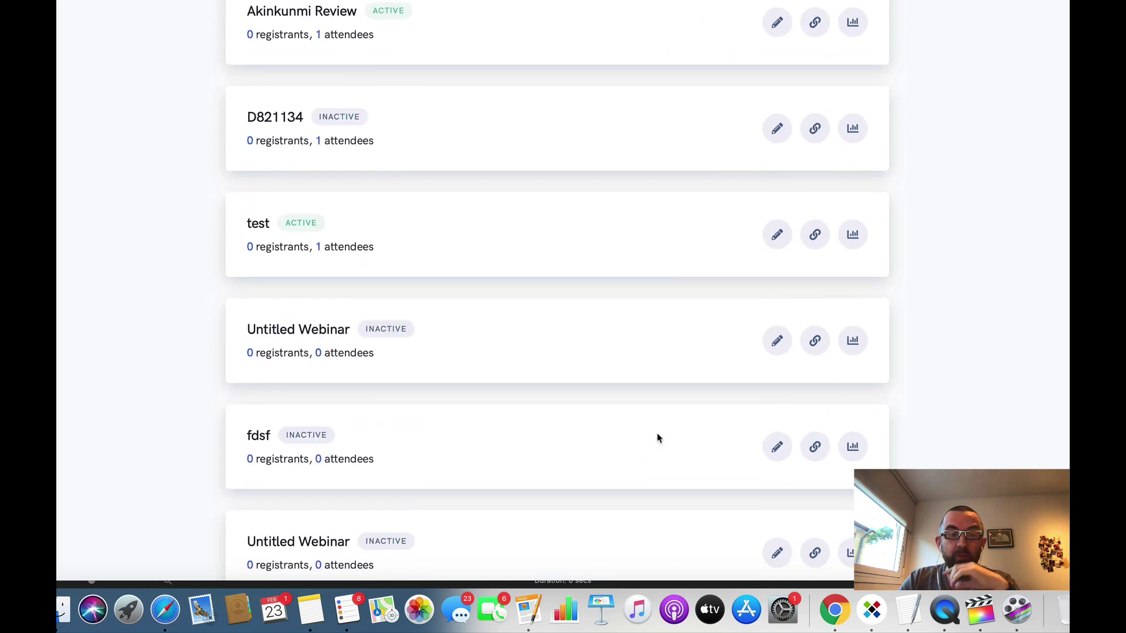
left_click(811, 372)
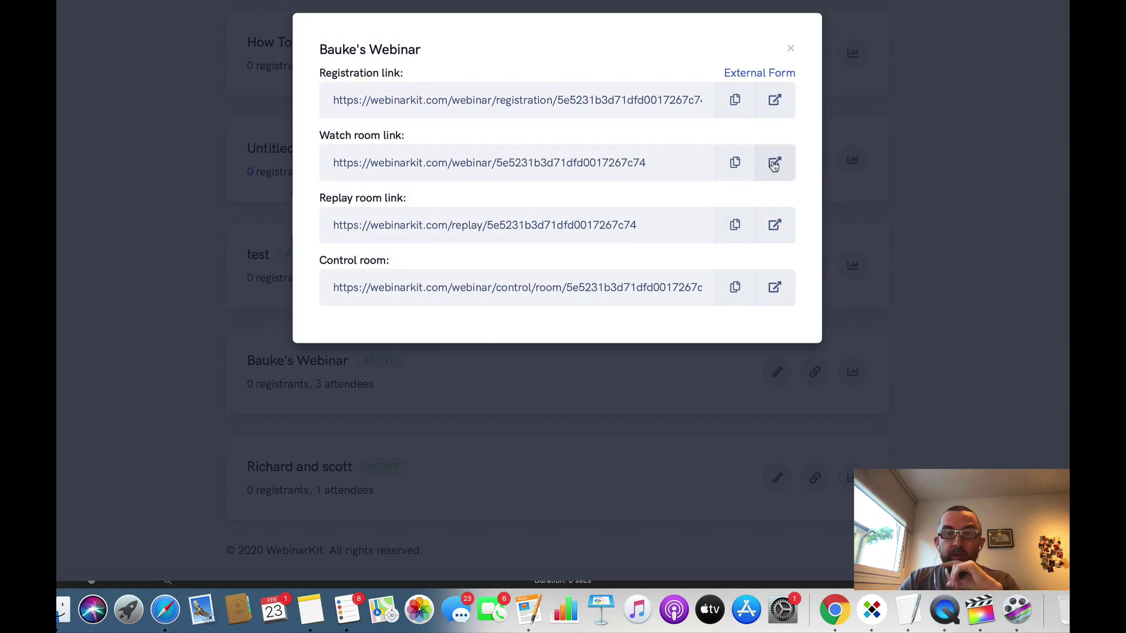
Step: Test the second-to-last webinar's watch room in a new tab, then open the last webinar's links
left_click(774, 164)
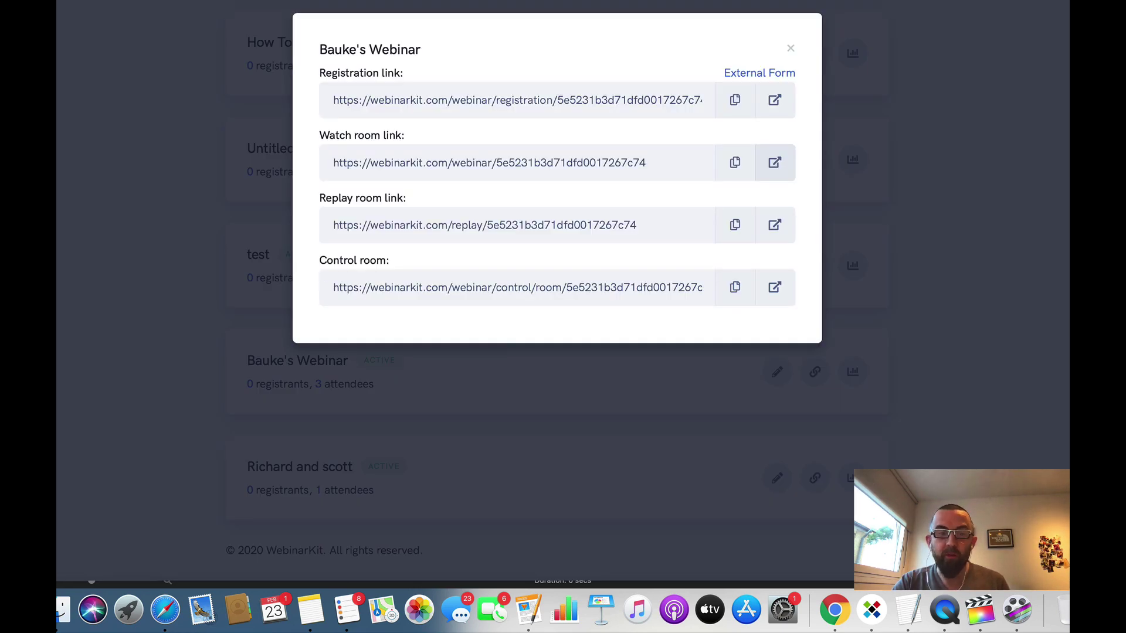
left_click(666, 389)
left_click(826, 487)
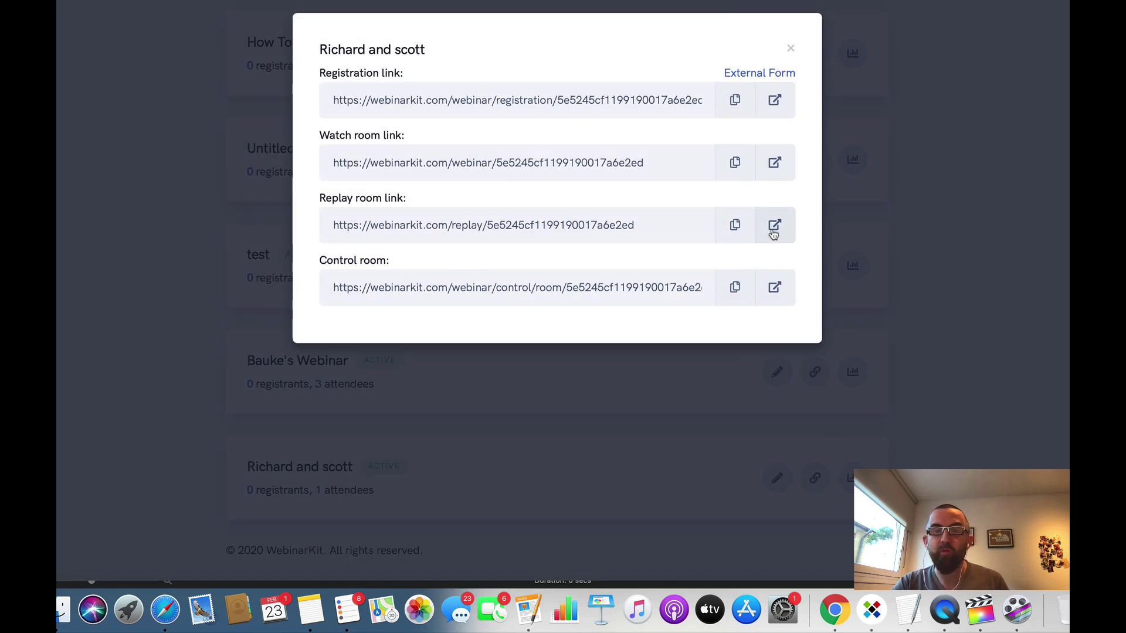
Step: Test the last webinar's replay room and registration pages, then return to the dashboard
left_click(774, 227)
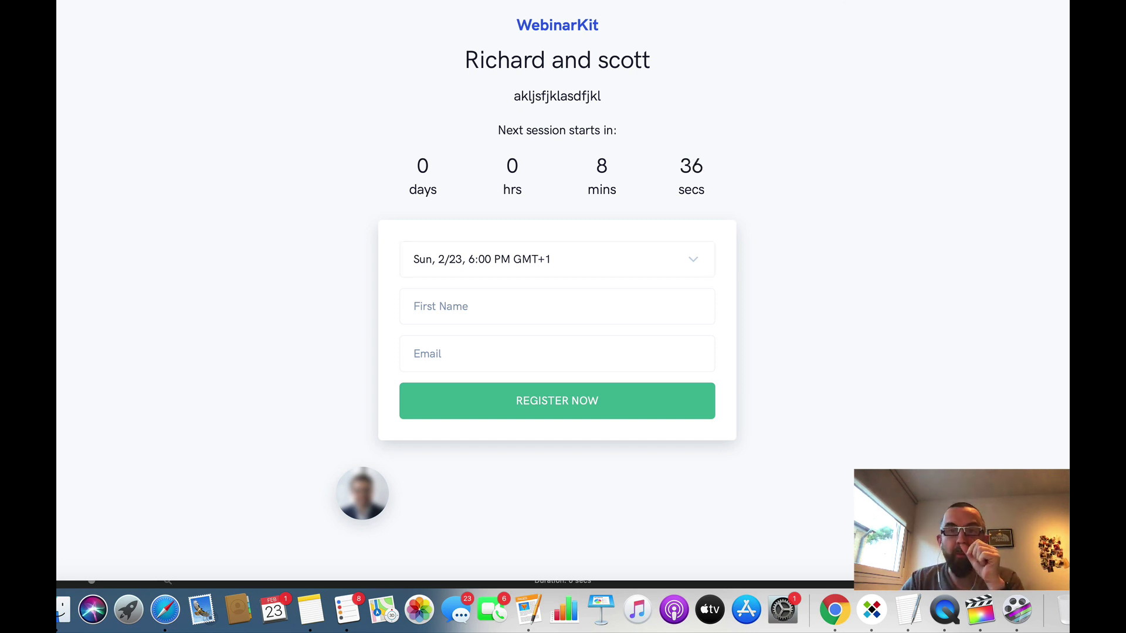
left_click(850, 1)
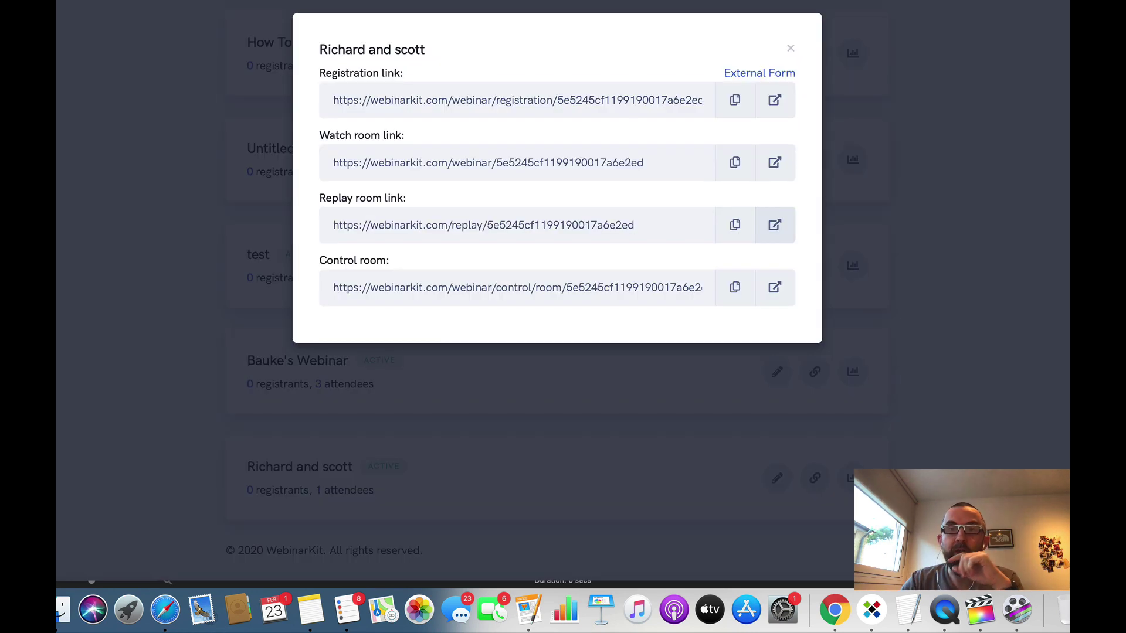
Step: Close the links window and scroll back to the top of the dashboard
left_click(791, 50)
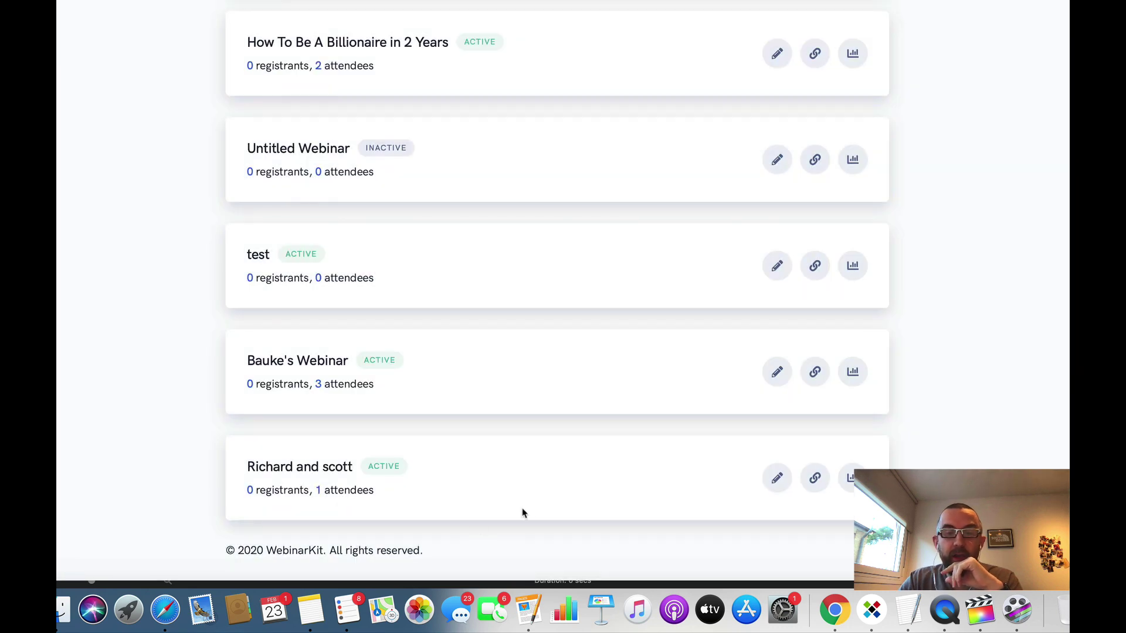
scroll(729, 444, "up", 15)
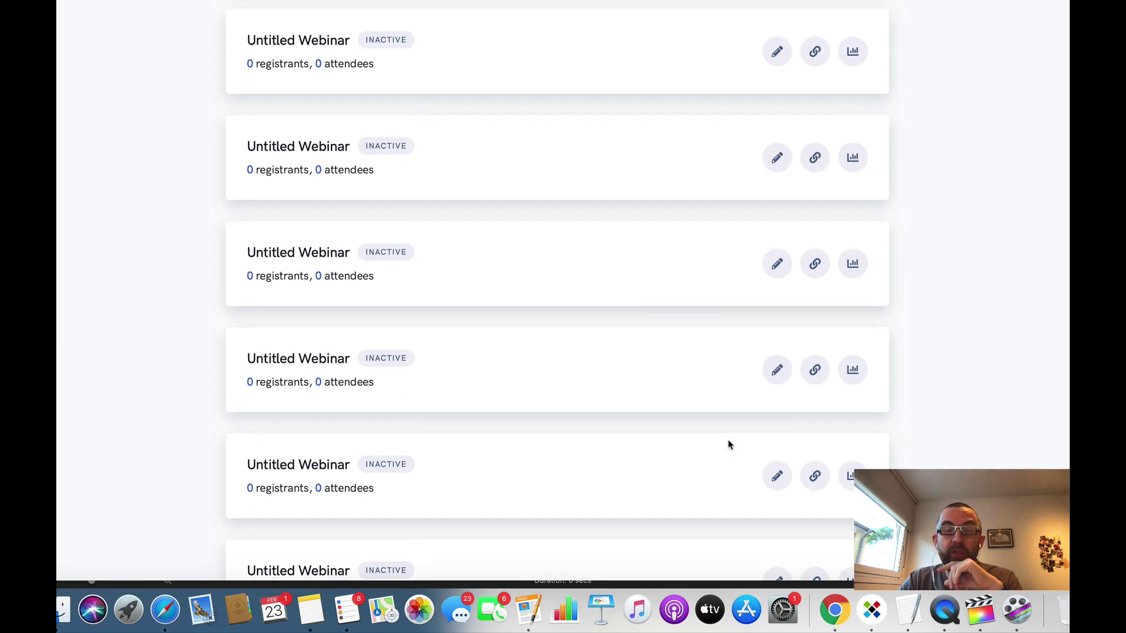
scroll(728, 445, "up", 10)
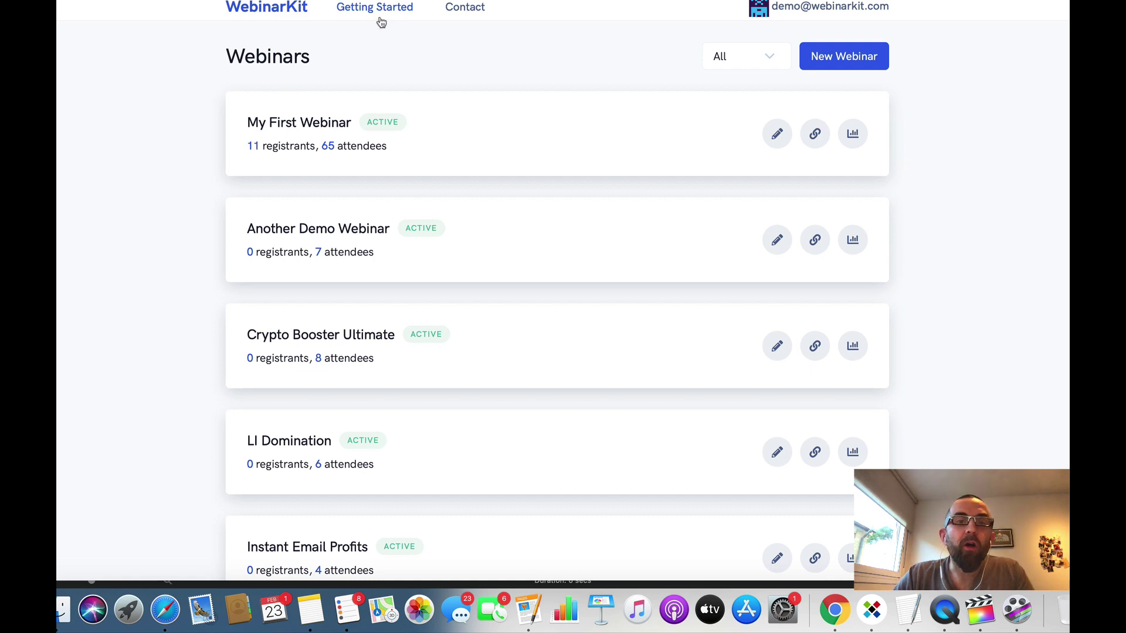
Step: Read through the Getting Started guide and open the Done For You Webinar Instructions document
left_click(380, 7)
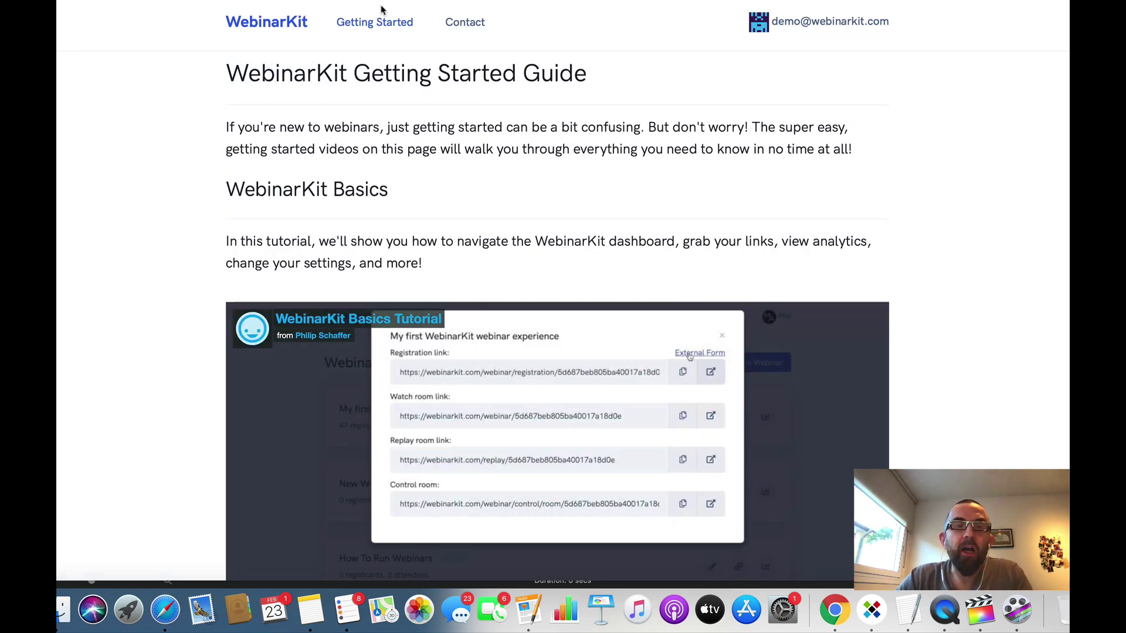
scroll(550, 179, "down", 10)
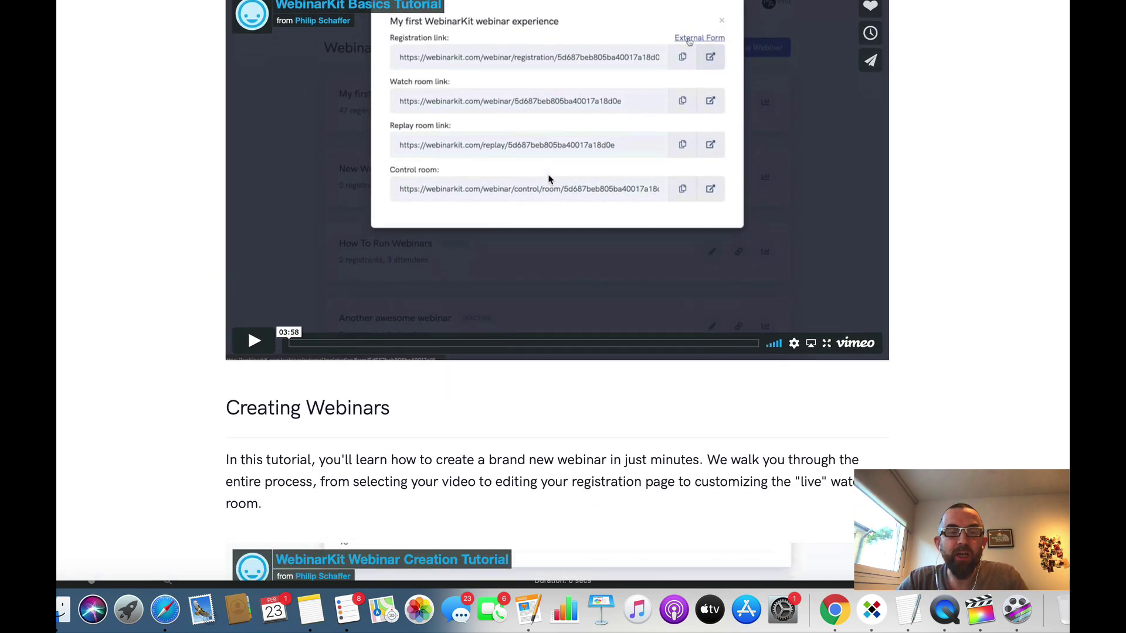
scroll(550, 179, "down", 8)
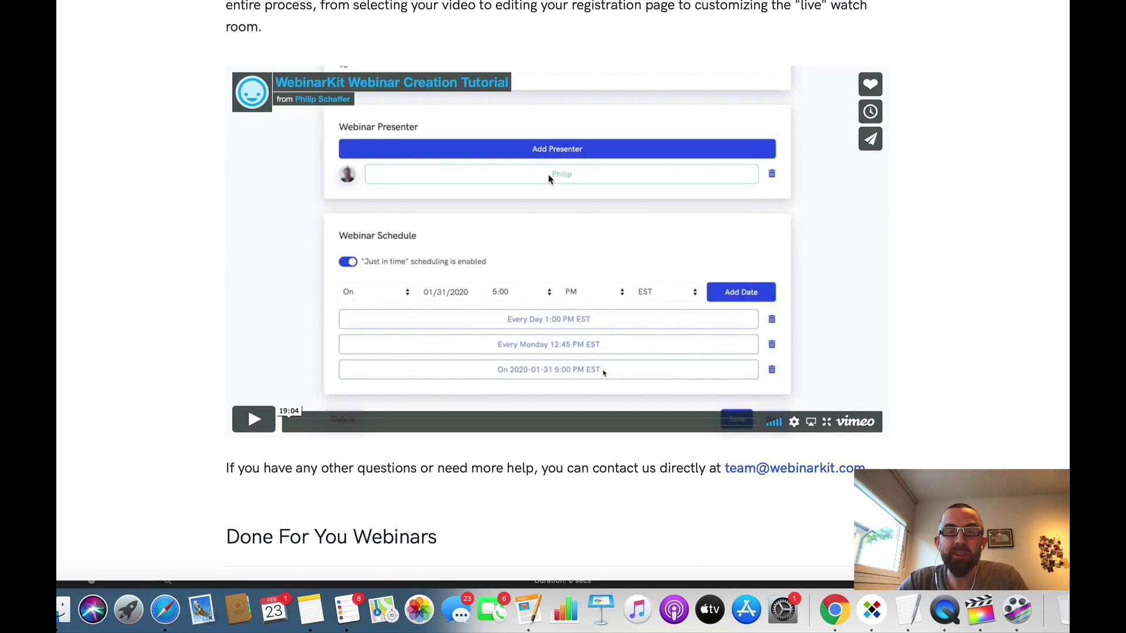
scroll(550, 179, "down", 2)
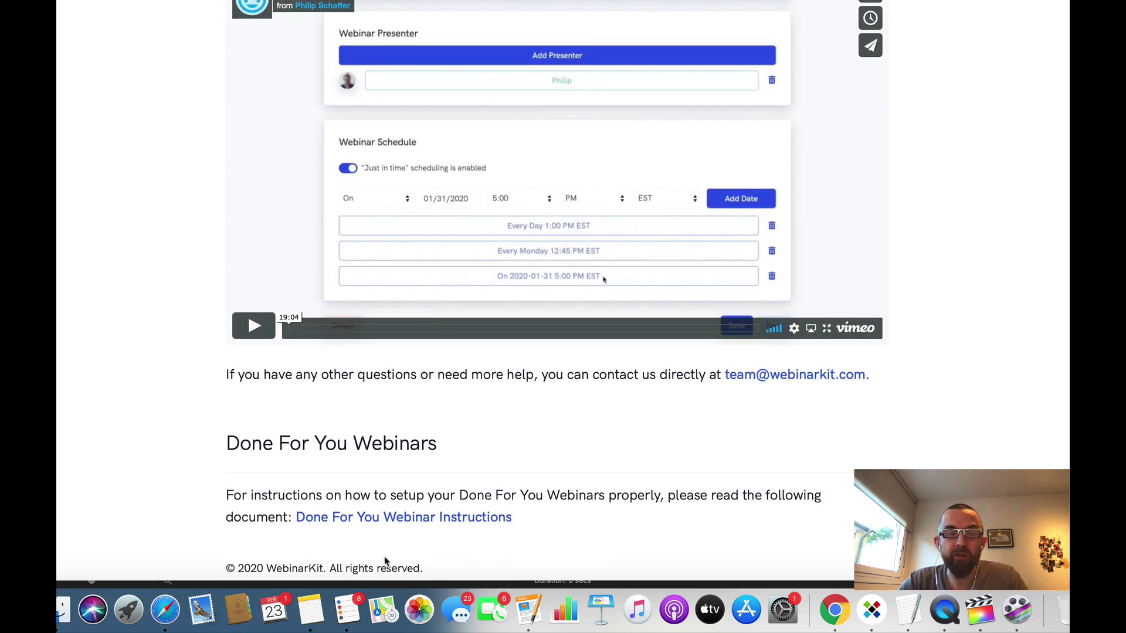
left_click(401, 518)
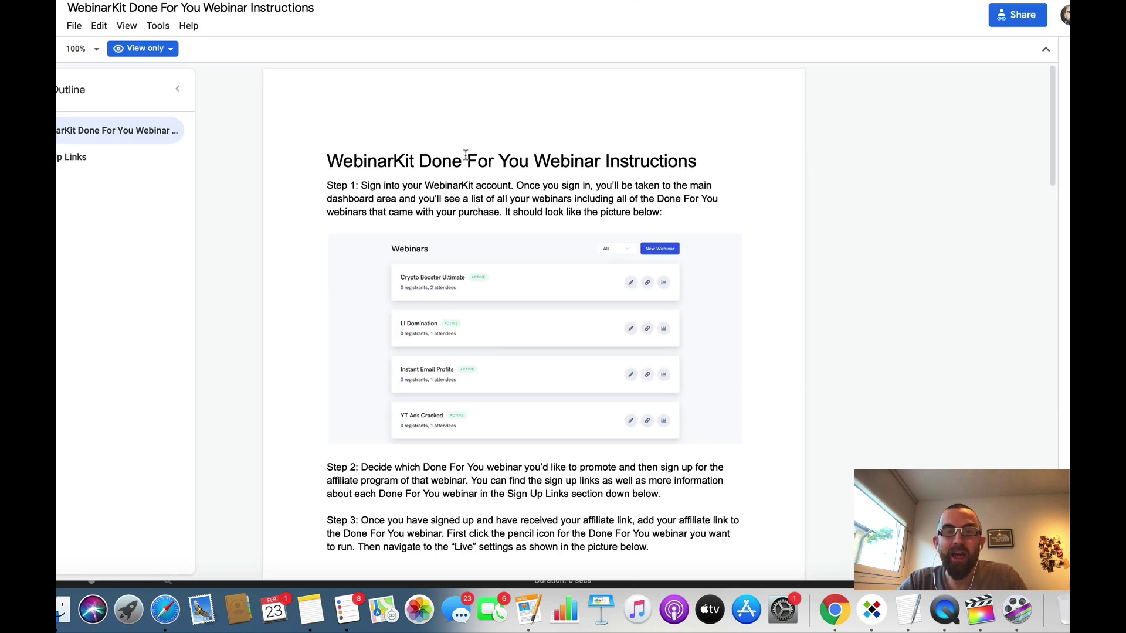
Step: Review the Done For You instructions down to the Sign Up Links section, then close the doc
scroll(544, 200, "down", 1)
scroll(544, 199, "down", 10)
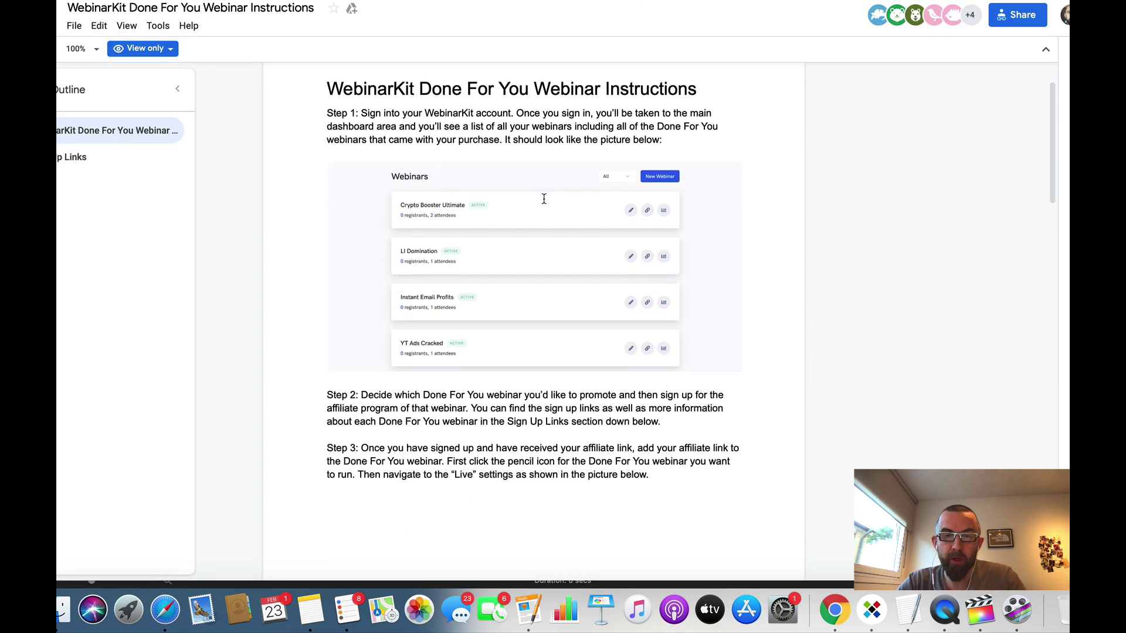
scroll(544, 199, "down", 10)
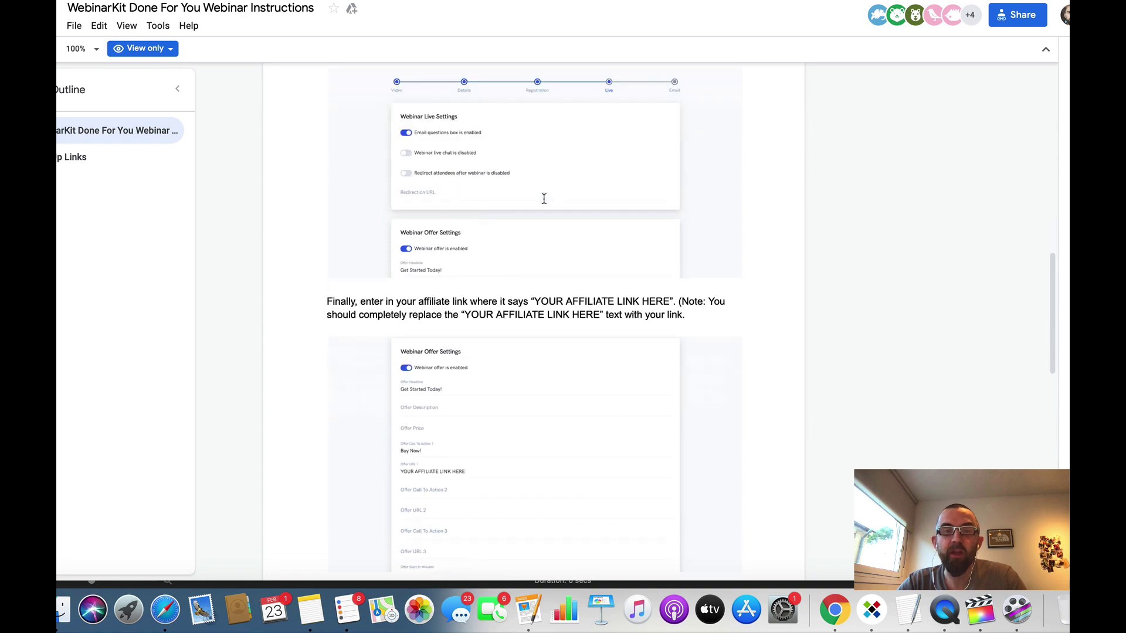
scroll(544, 199, "down", 4)
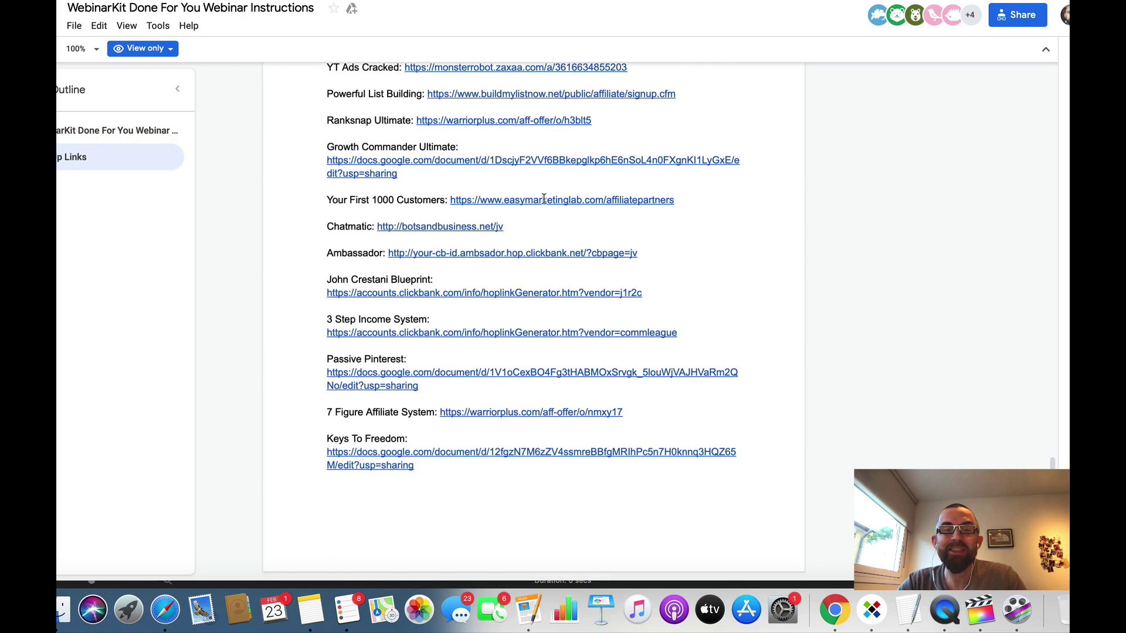
scroll(544, 199, "up", 20)
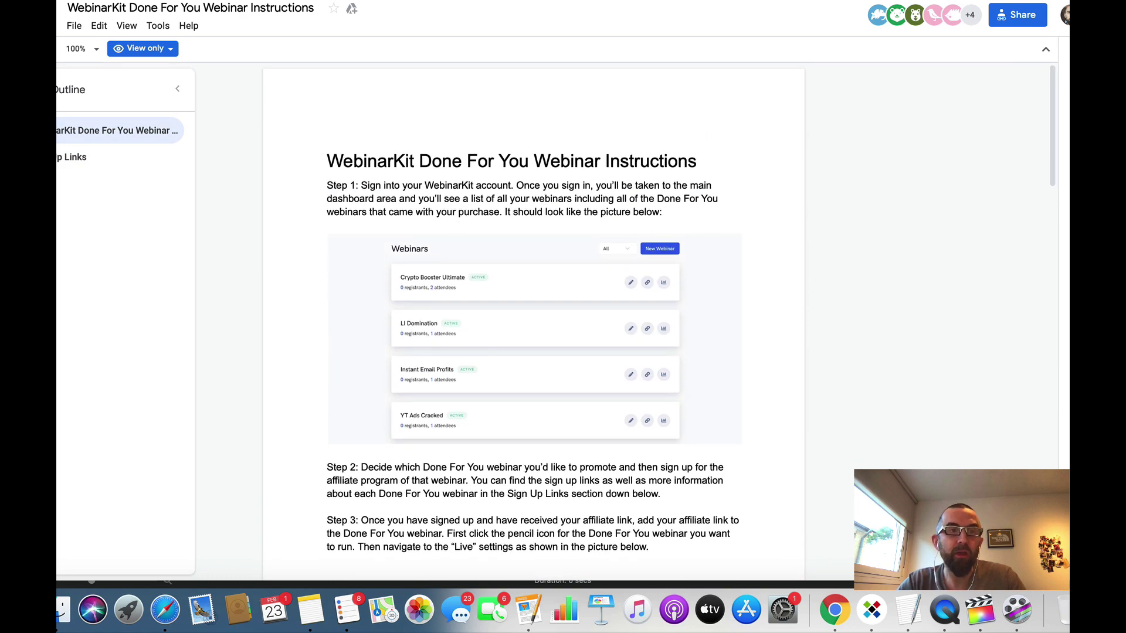
key("super+w")
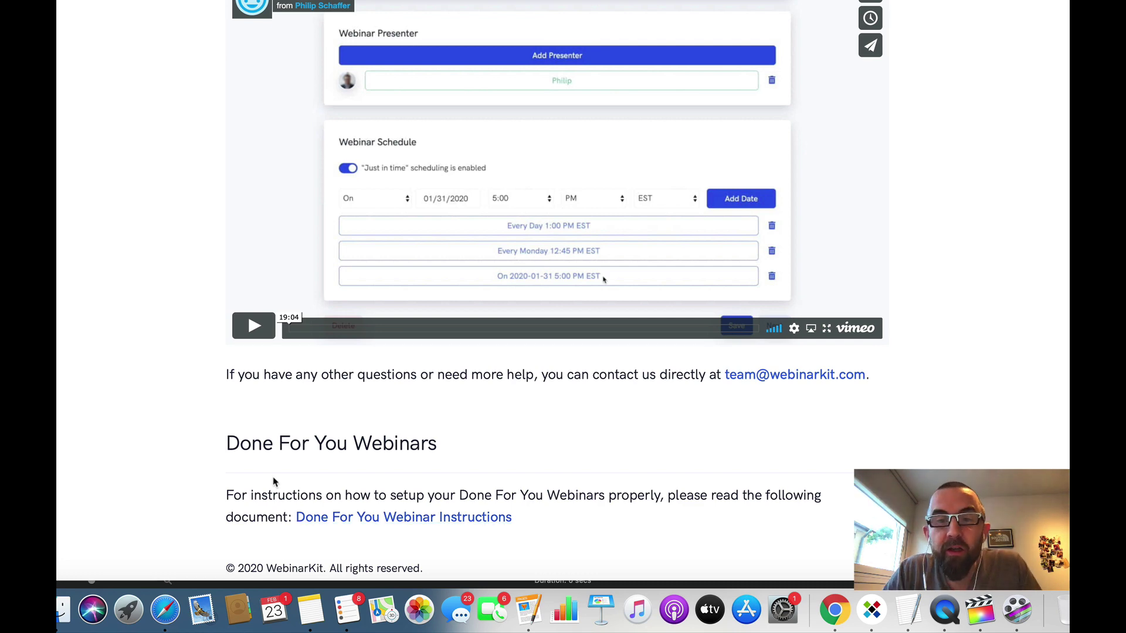
Step: Scroll the Getting Started Guide back up
scroll(275, 478, "up", 15)
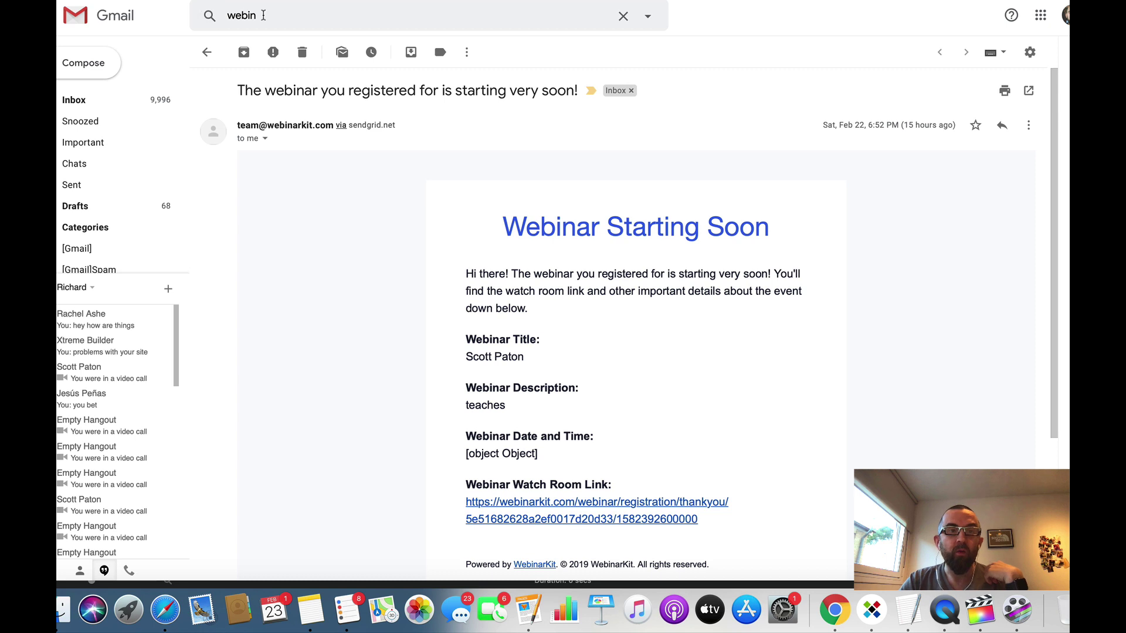
Step: Open the 'Thanks for registering' confirmation email from the Gmail search suggestions
left_click(263, 15)
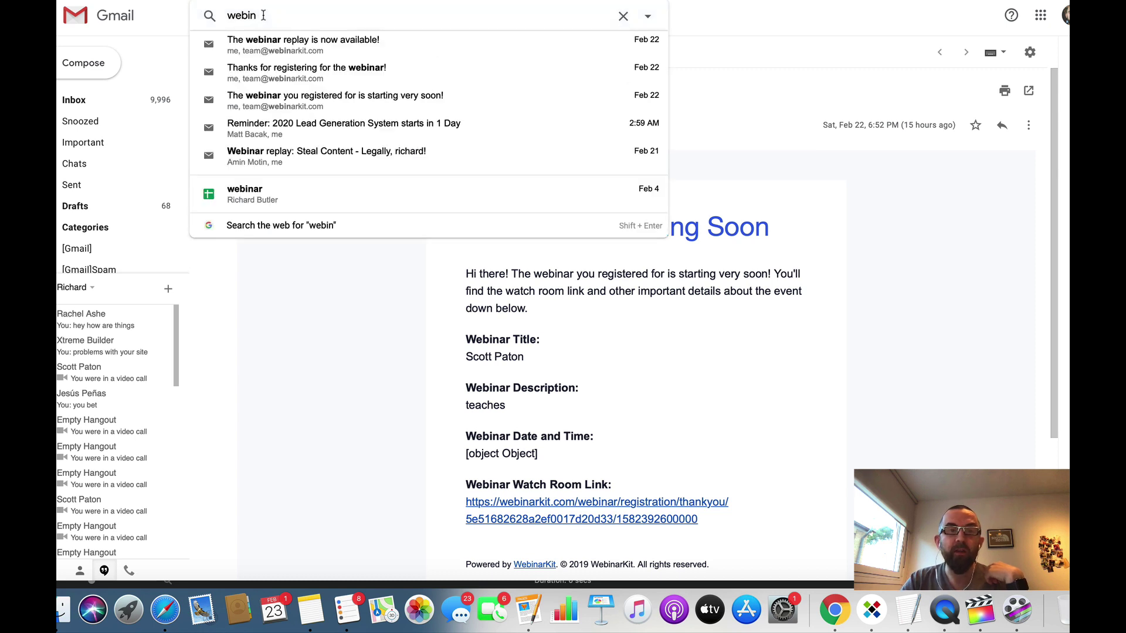
key("Down")
key("Down")
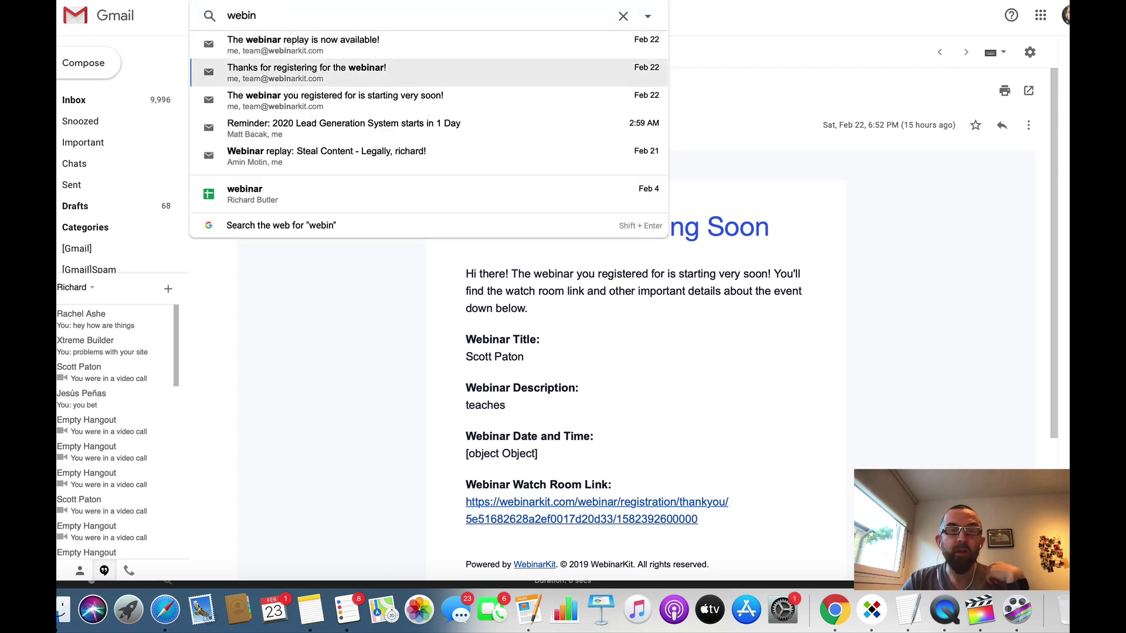
key("Return")
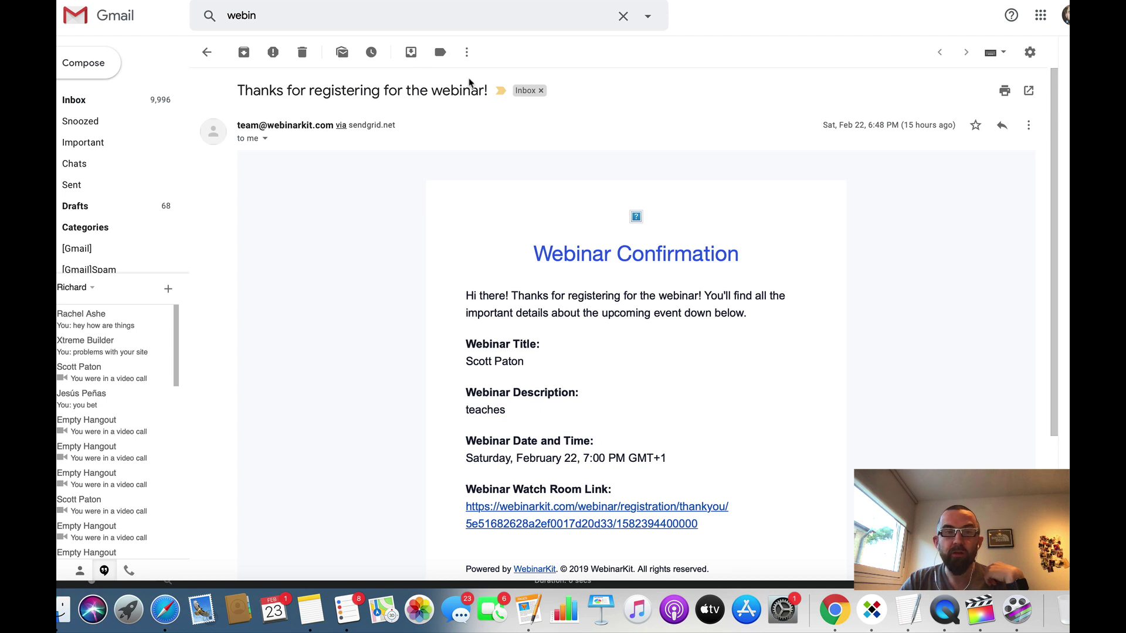
Step: Open and read 'The webinar replay is now available!' email
left_click(308, 14)
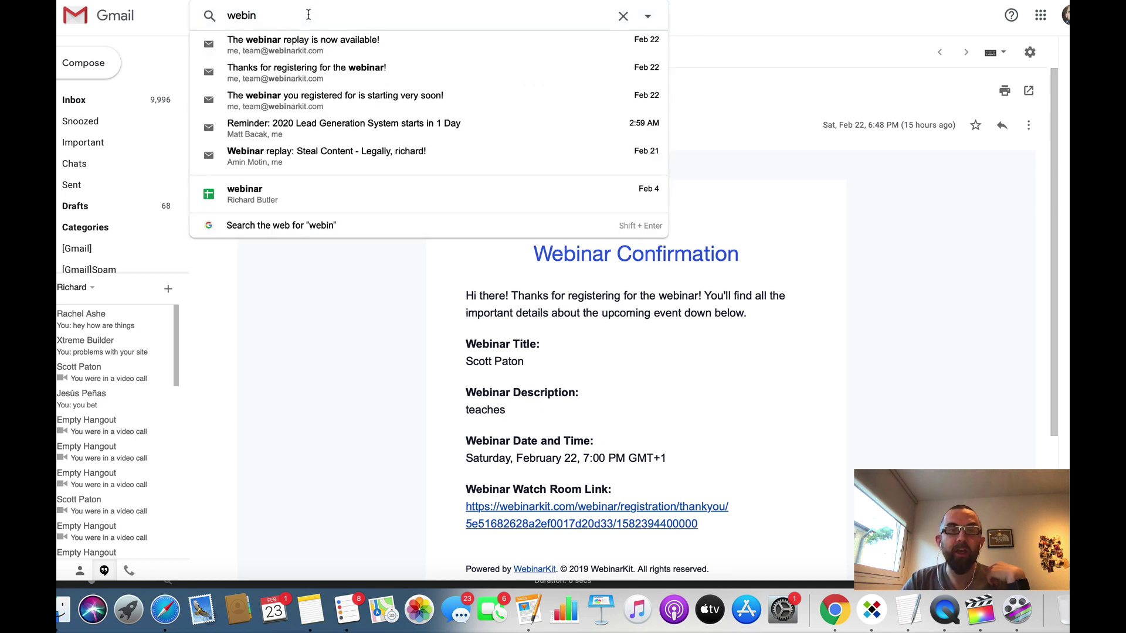
key("Down")
key("Return")
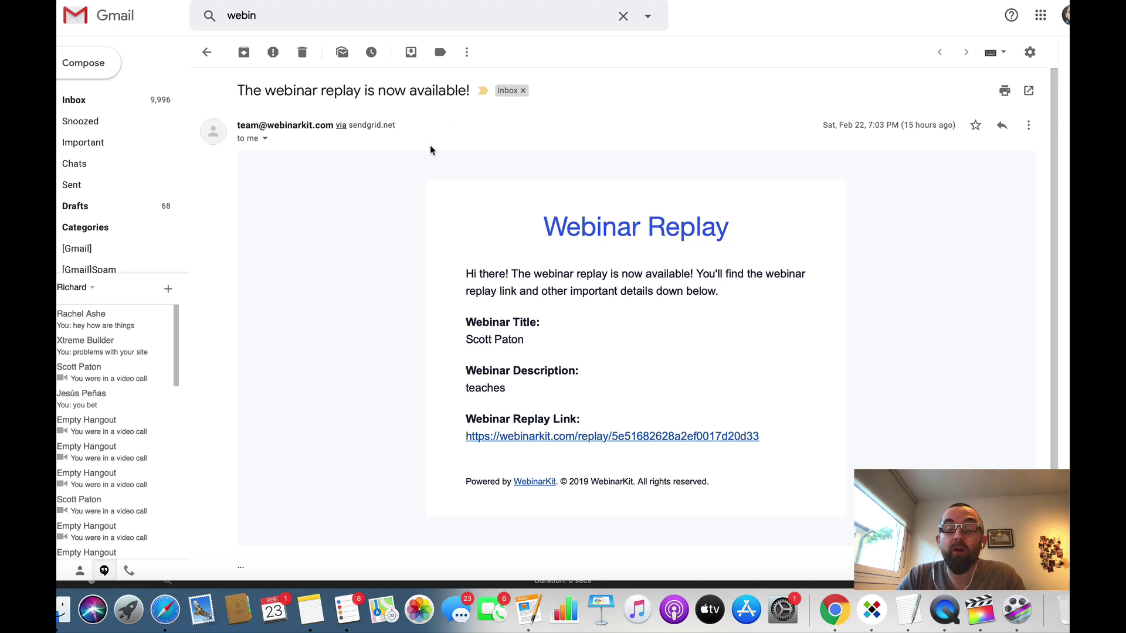
scroll(526, 332, "down", 1)
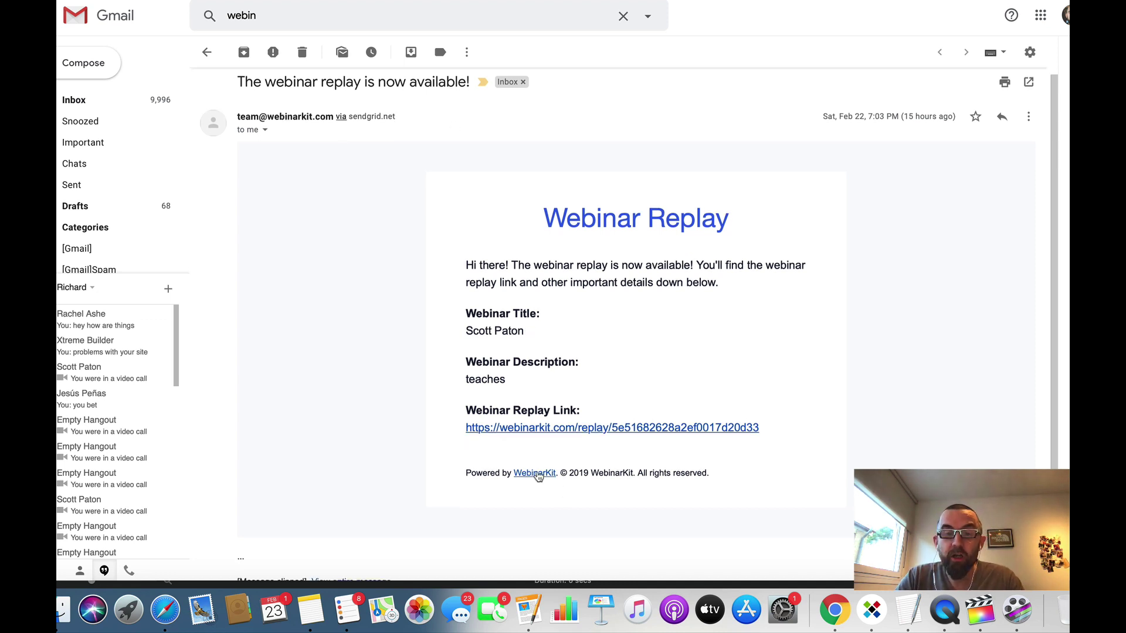